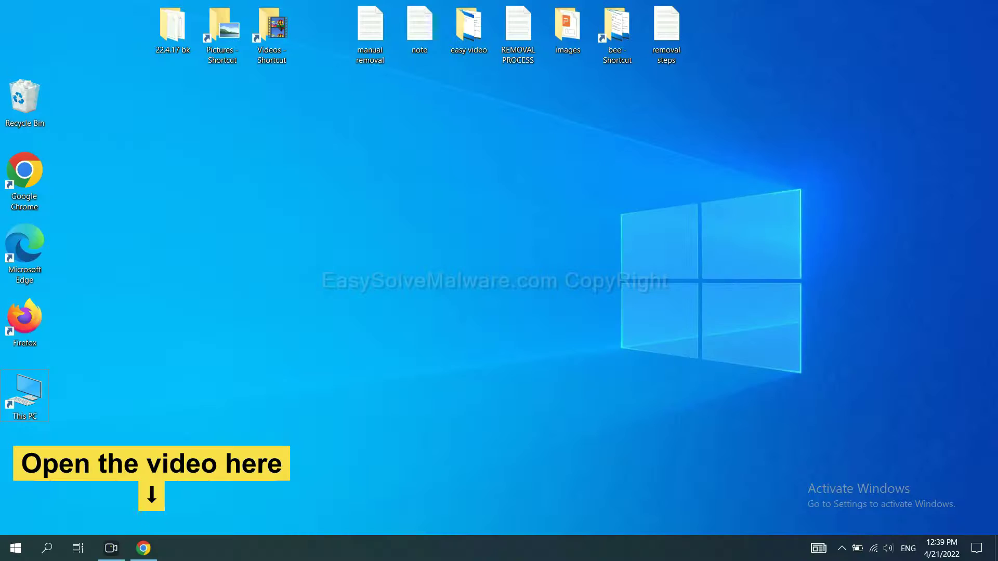
- Open the easysolvemalware.com guide in Chrome, then download and run the SpyHunter for Windows installer
{"action": "left_click", "coordinate": [153, 547]}
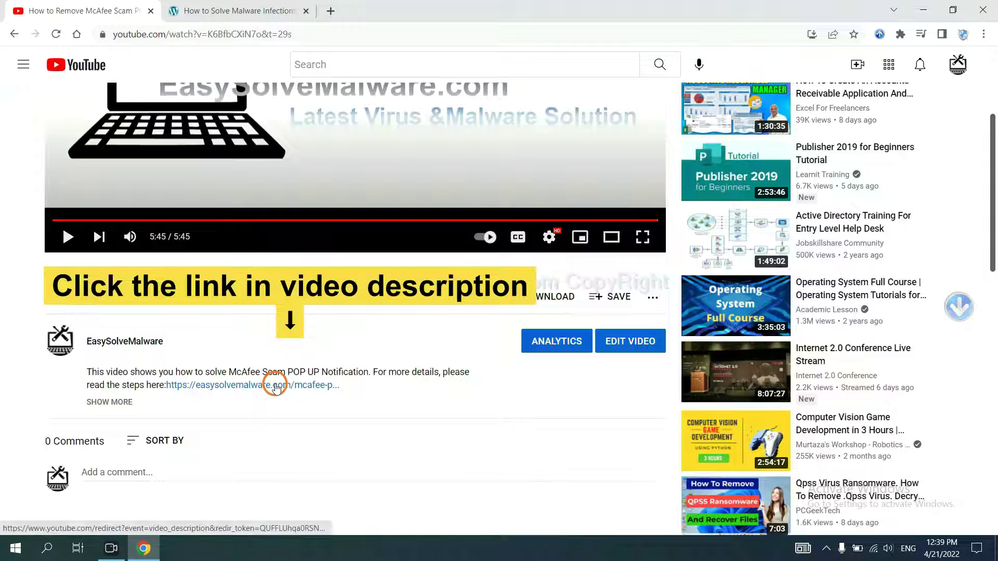
{"action": "left_click", "coordinate": [275, 386]}
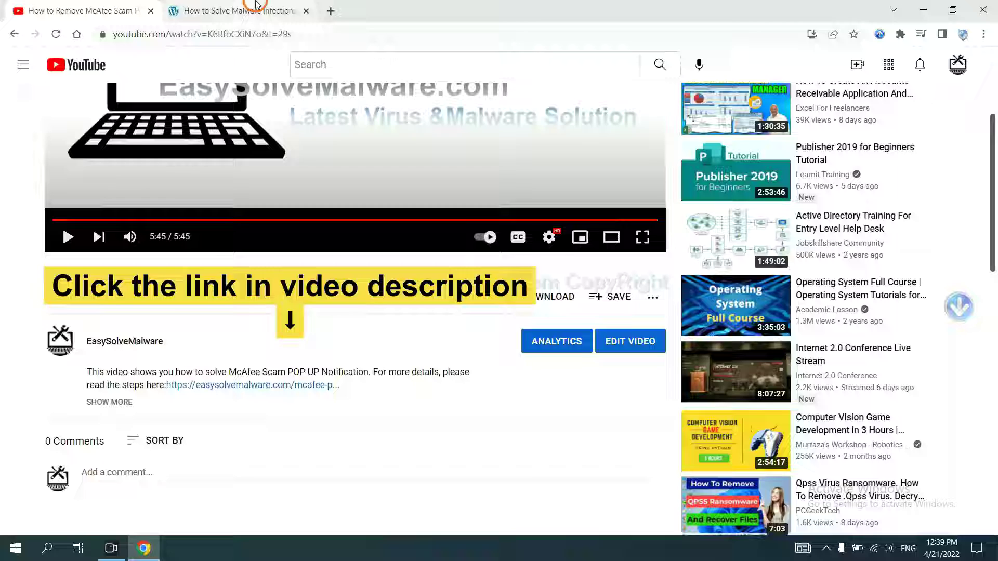
{"action": "scroll", "coordinate": [996, 268], "scroll_direction": "down", "scroll_amount": 3}
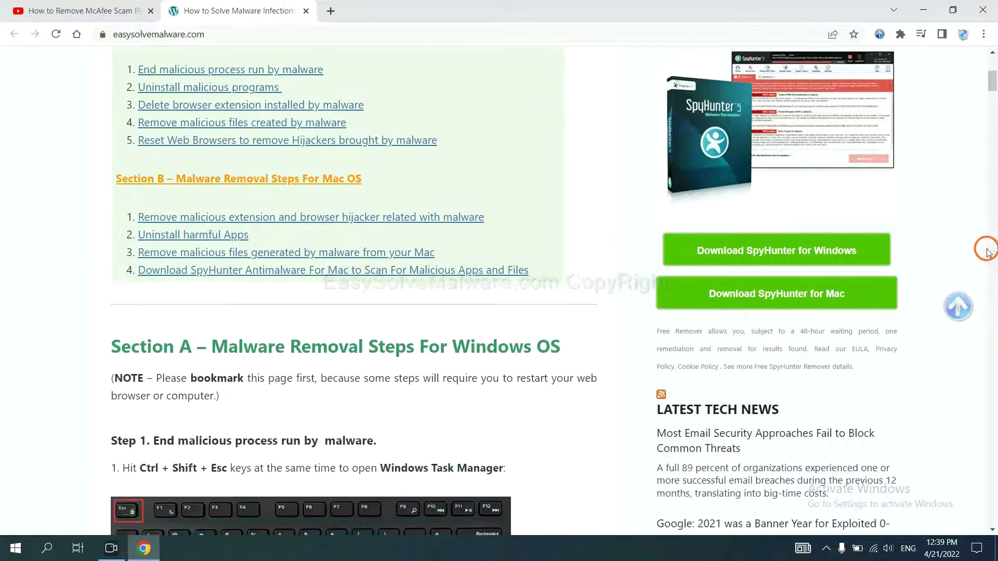
{"action": "left_click", "coordinate": [848, 250]}
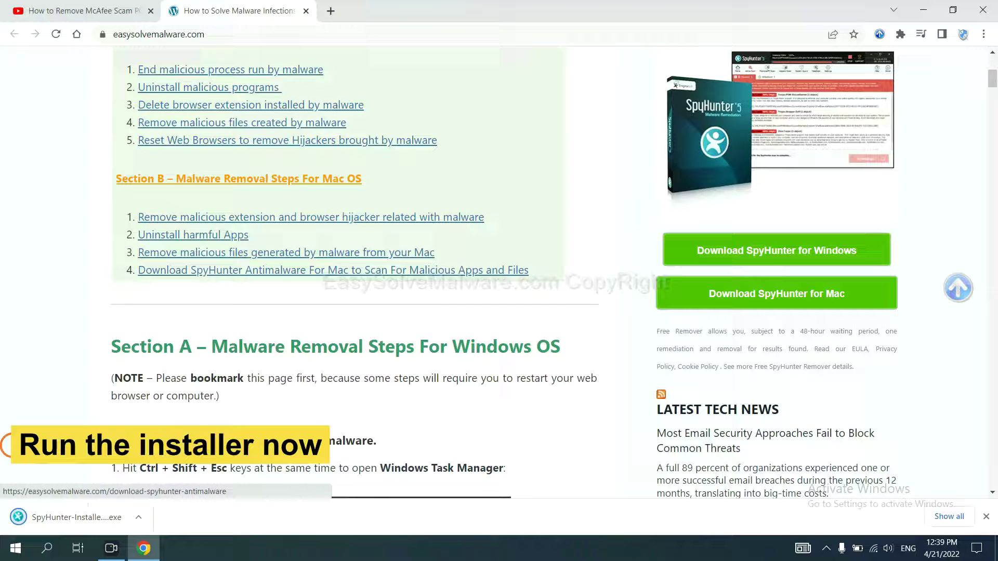
{"action": "left_click", "coordinate": [63, 518]}
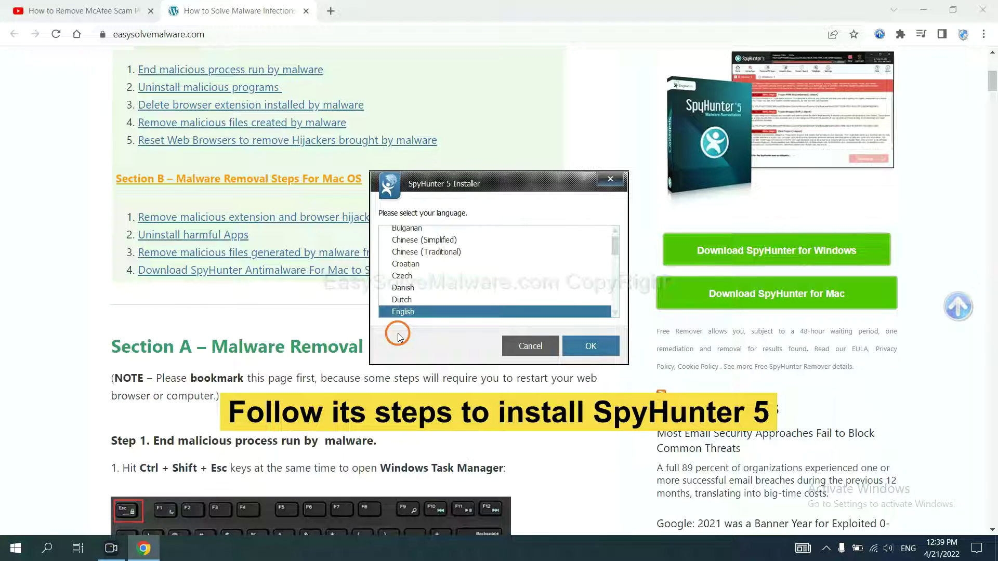
- Install SpyHunter 5 in English, accepting the EULA, until Setup Successful appears
{"action": "left_click", "coordinate": [580, 345]}
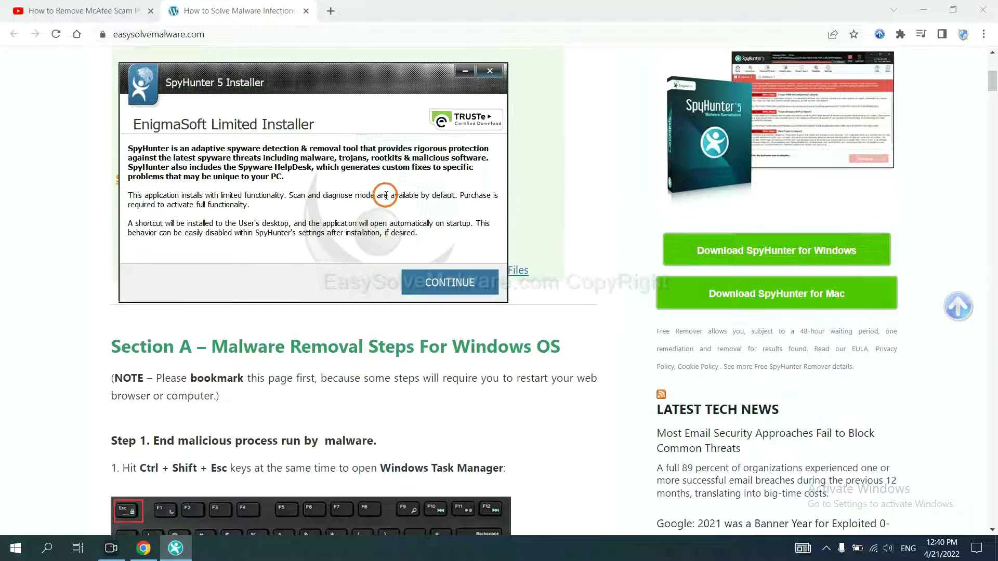
{"action": "left_click", "coordinate": [426, 287]}
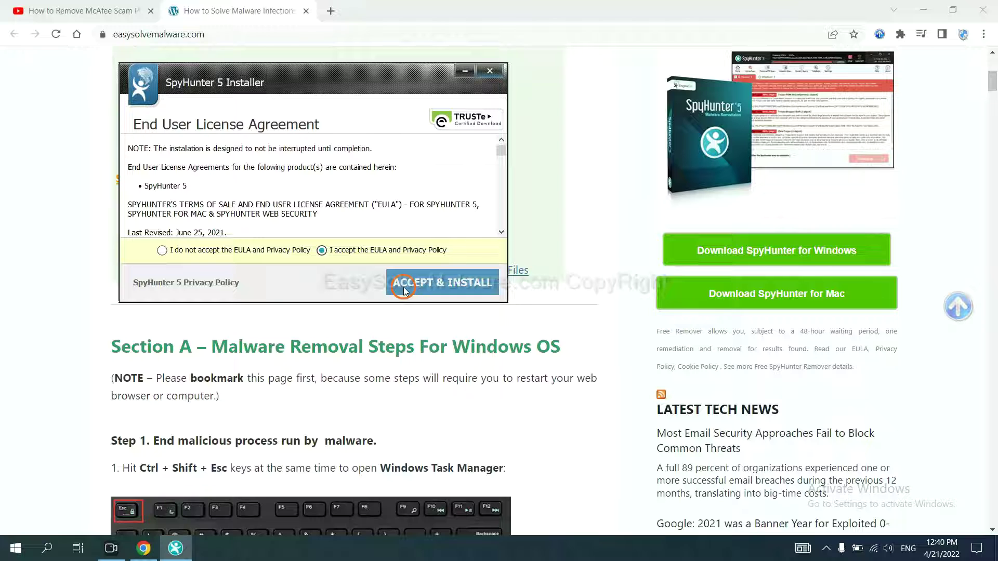
{"action": "left_click", "coordinate": [405, 289]}
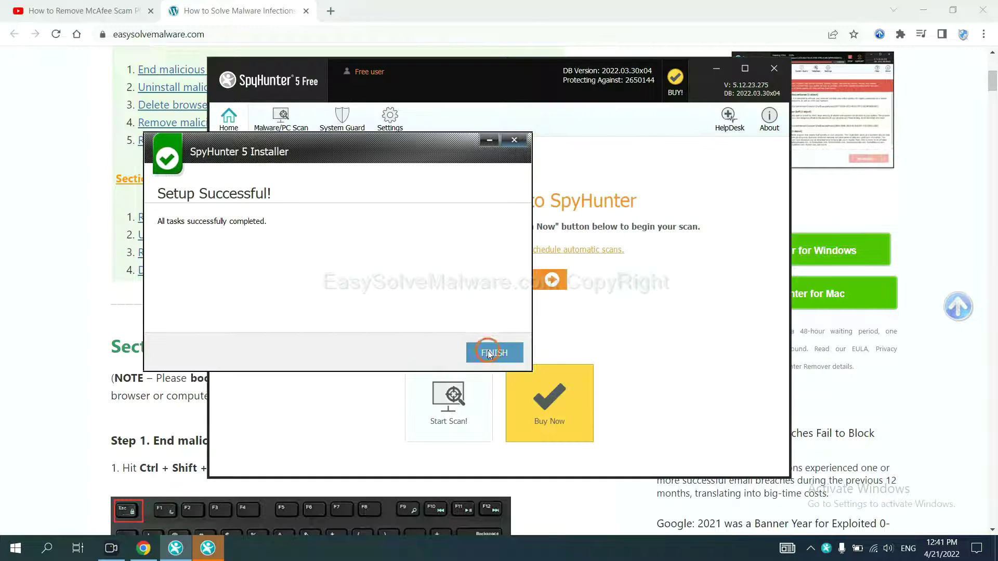
- Finish setup, run a SpyHunter scan, and move past the detected remove360.bat object
{"action": "left_click", "coordinate": [489, 353]}
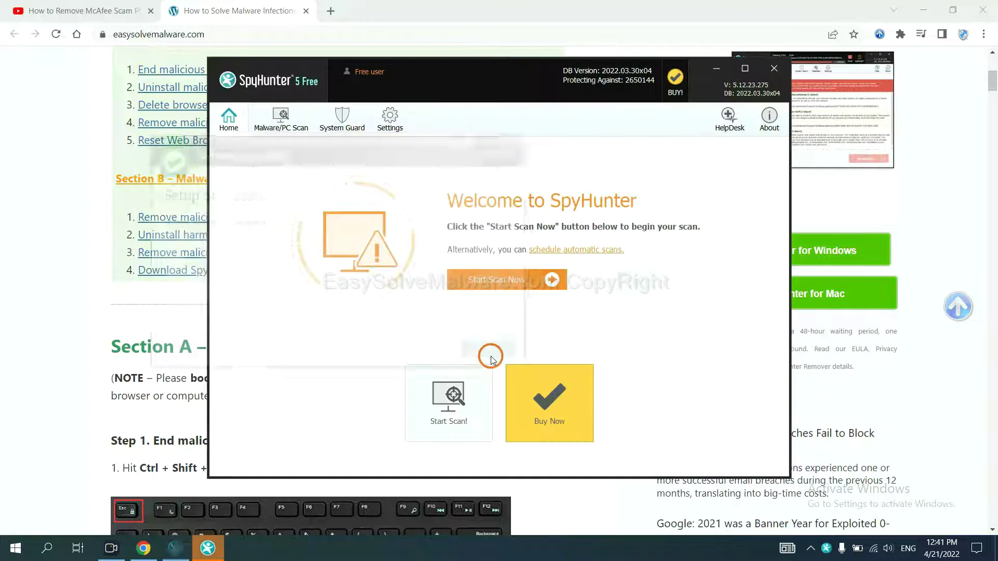
{"action": "left_click", "coordinate": [492, 283]}
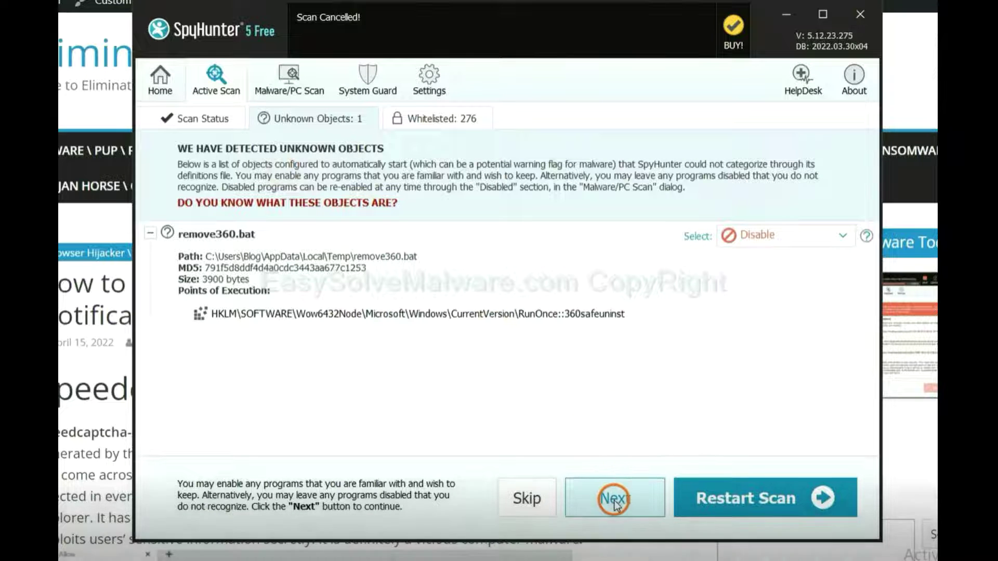
{"action": "left_click", "coordinate": [612, 497]}
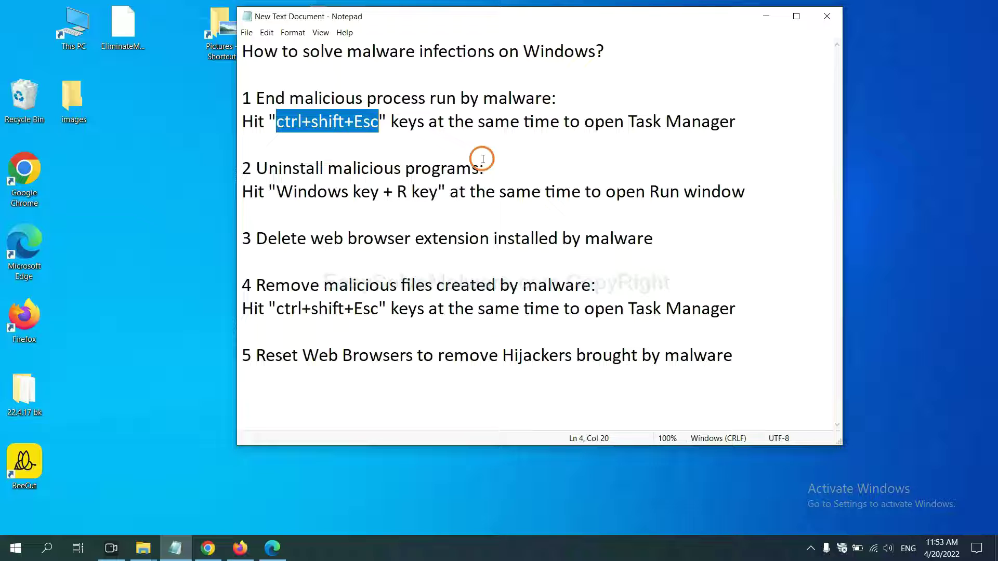
- Highlight the Ctrl+Shift+Esc shortcut in step 1 of the notes and open Task Manager with it
{"action": "left_click", "coordinate": [354, 125]}
{"action": "left_click_drag", "start_coordinate": [379, 125], "coordinate": [276, 125]}
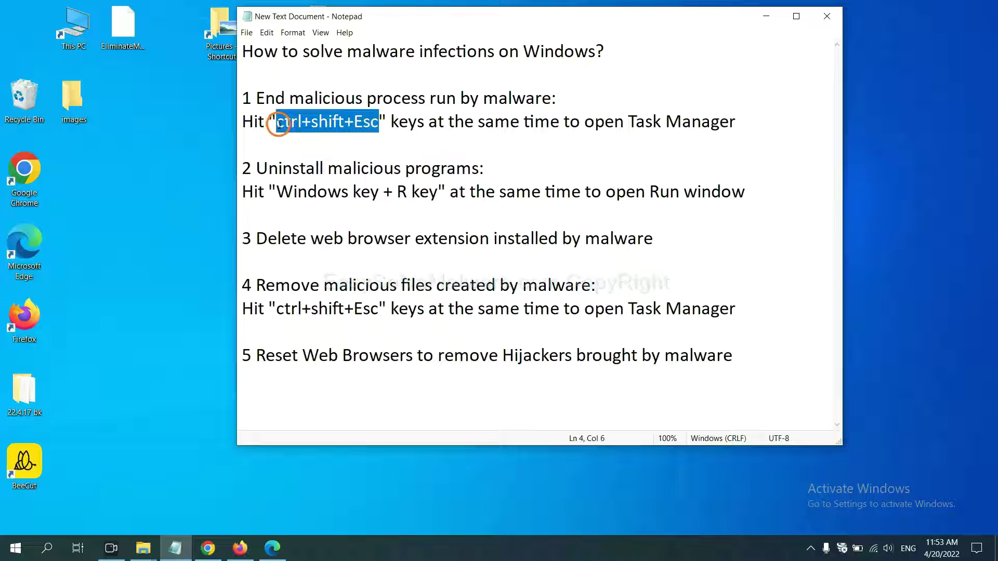
{"action": "key", "text": "ctrl+shift+Escape"}
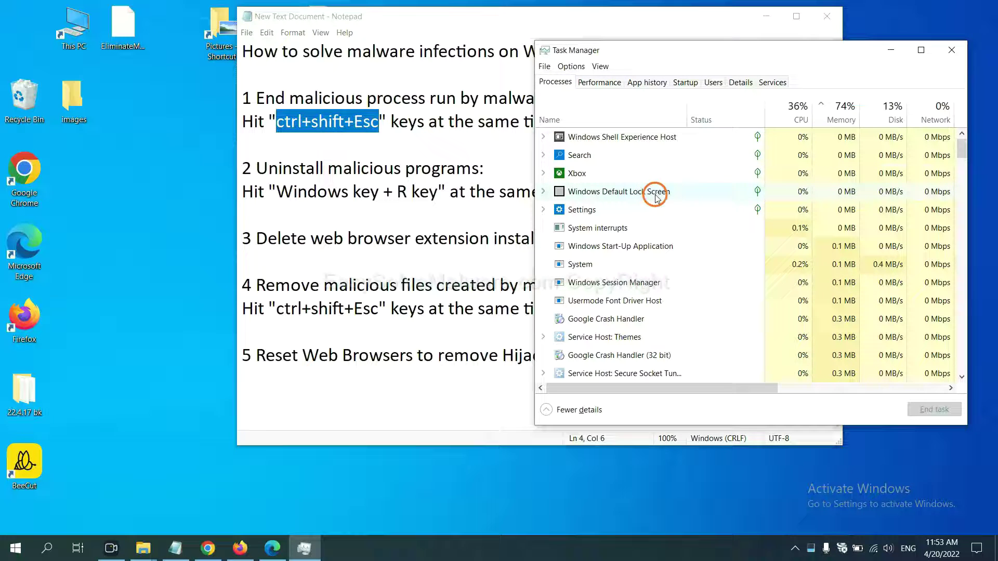
- End the Usermode Font Driver Host process, then close Task Manager
{"action": "left_click", "coordinate": [667, 264]}
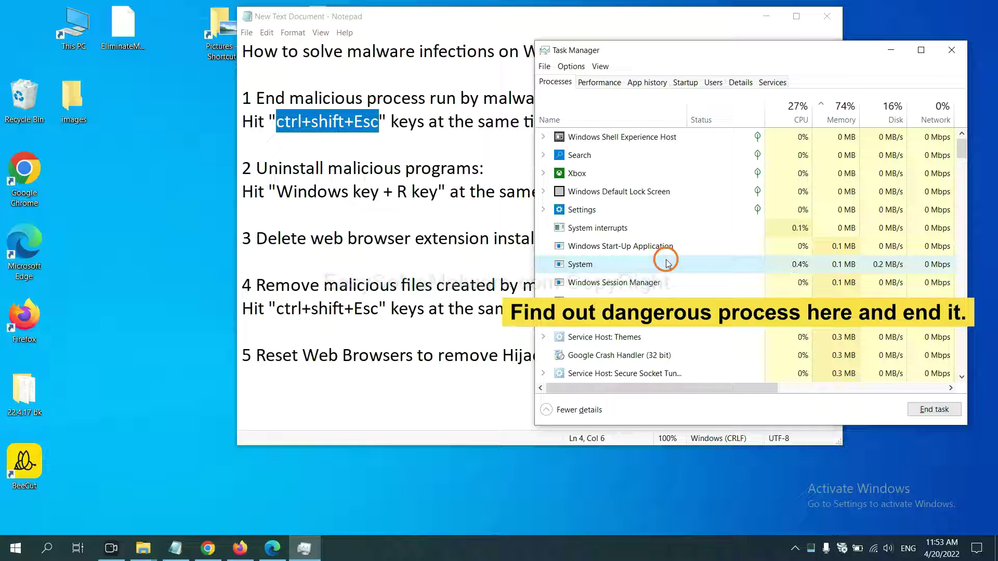
{"action": "left_click", "coordinate": [664, 301]}
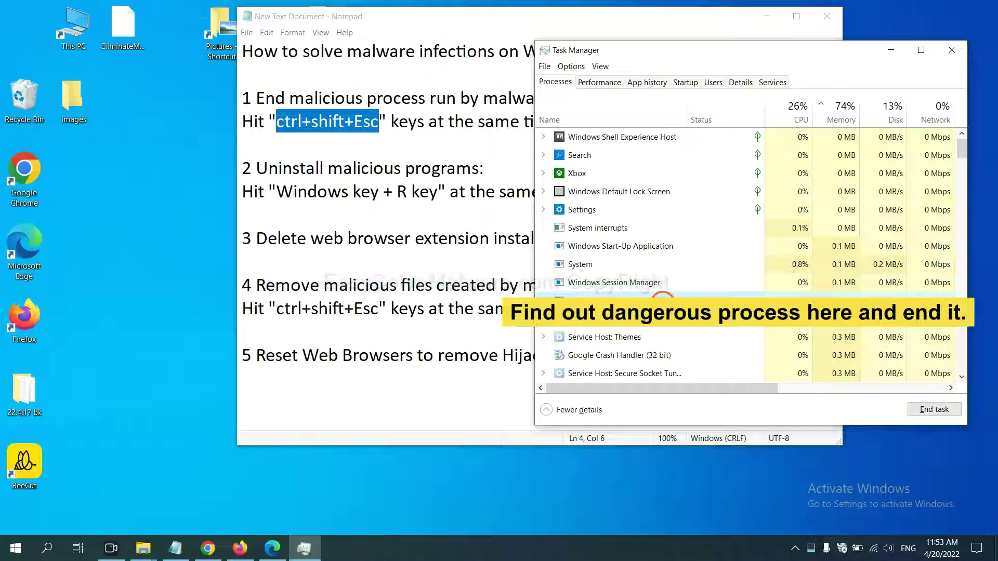
{"action": "left_click", "coordinate": [944, 410]}
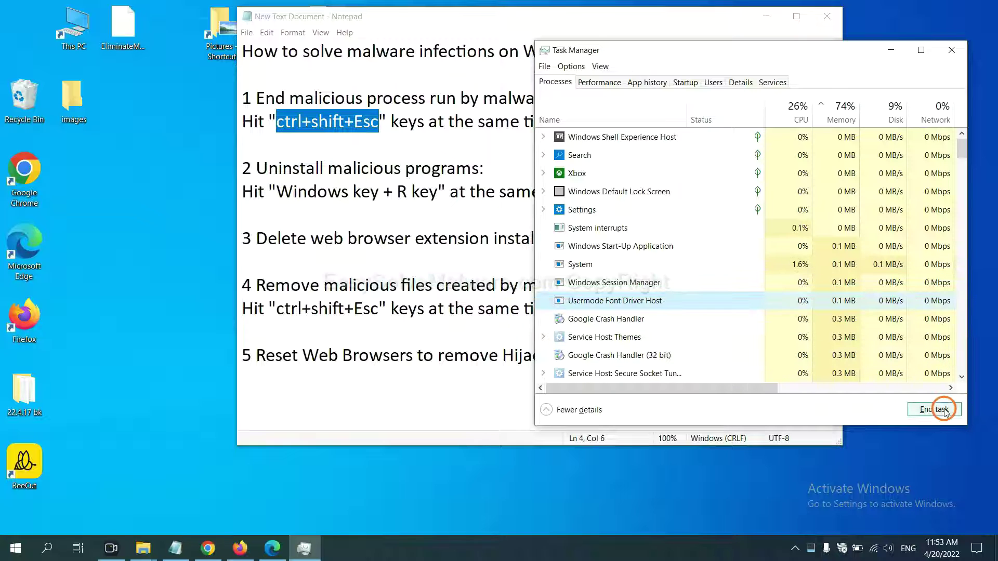
{"action": "left_click", "coordinate": [947, 51]}
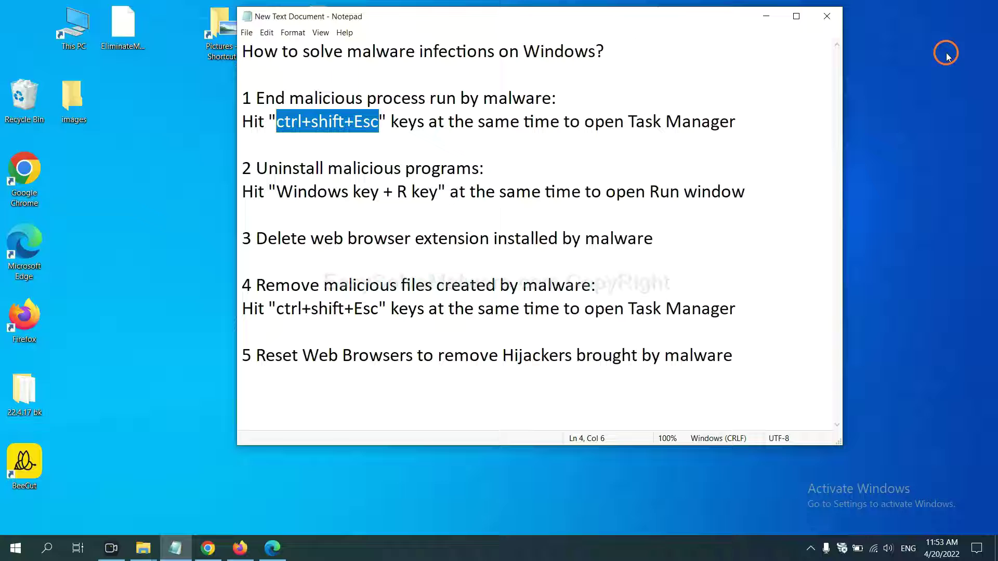
- Highlight the Run window shortcut text in step 2 of the notes
{"action": "left_click", "coordinate": [620, 182]}
{"action": "left_click", "coordinate": [457, 187]}
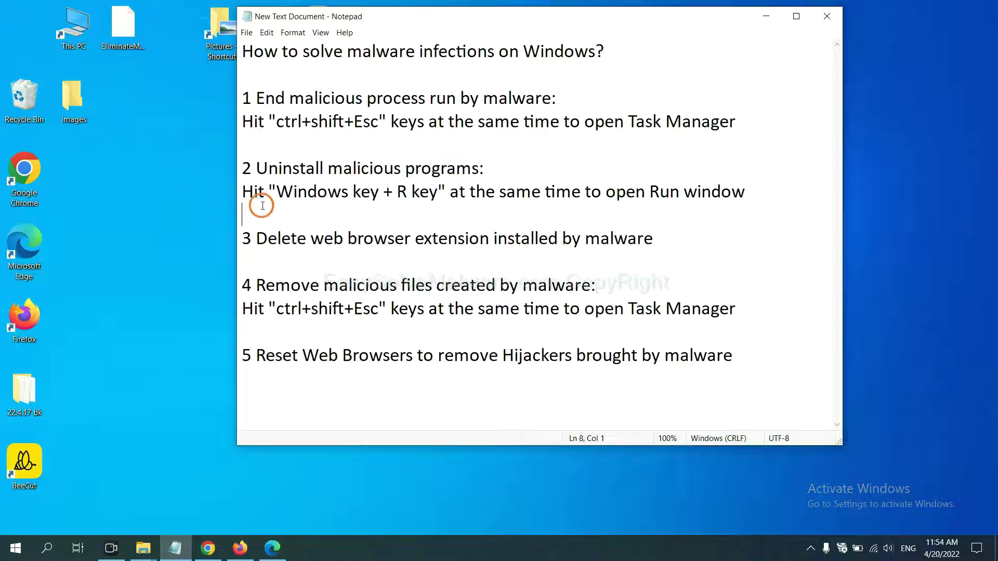
{"action": "left_click_drag", "start_coordinate": [274, 197], "coordinate": [442, 209]}
- Open Run with Win+R beside the notes and launch the 'control panel' command
{"action": "key", "text": "super+r"}
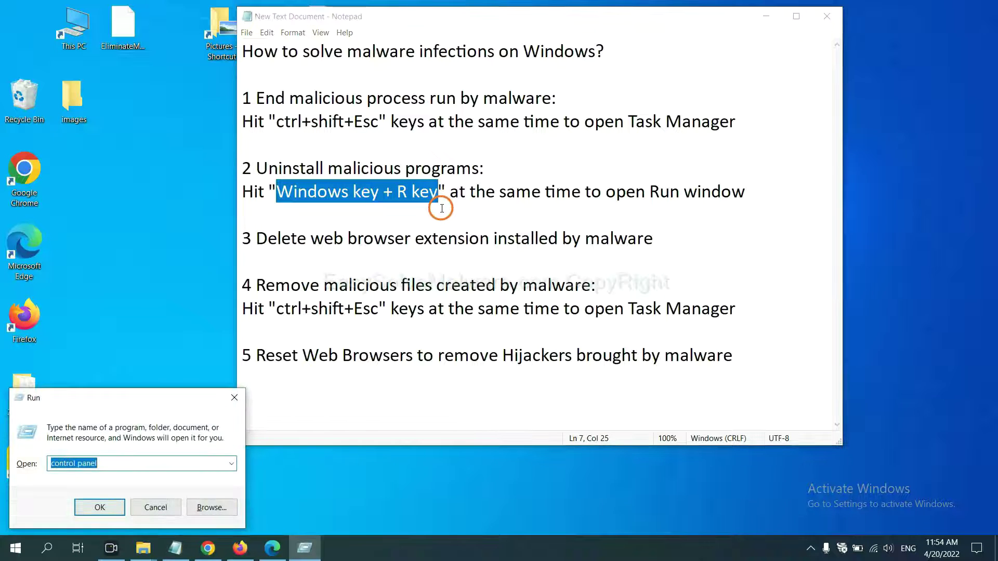
{"action": "left_click_drag", "start_coordinate": [110, 408], "coordinate": [759, 176]}
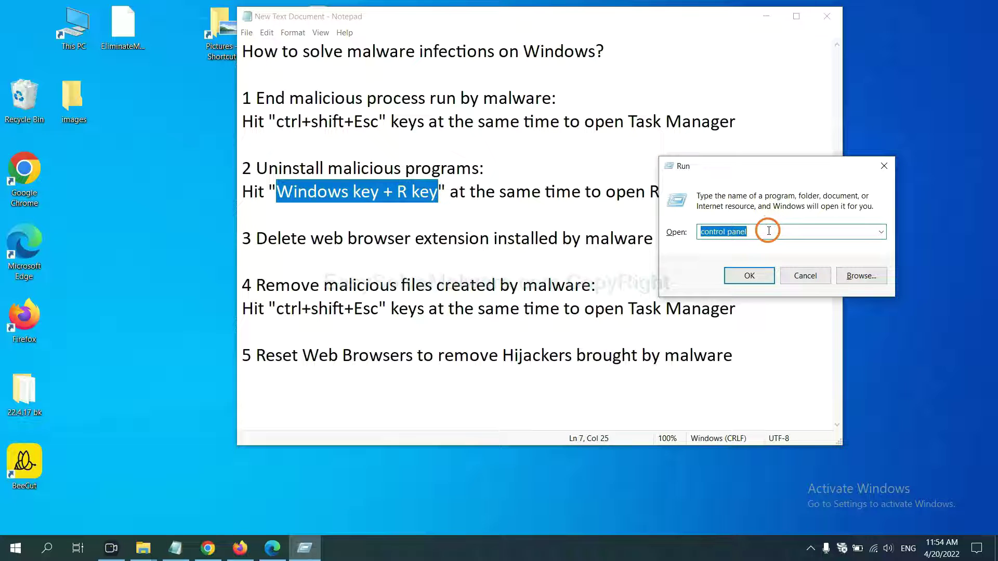
{"action": "left_click", "coordinate": [769, 231]}
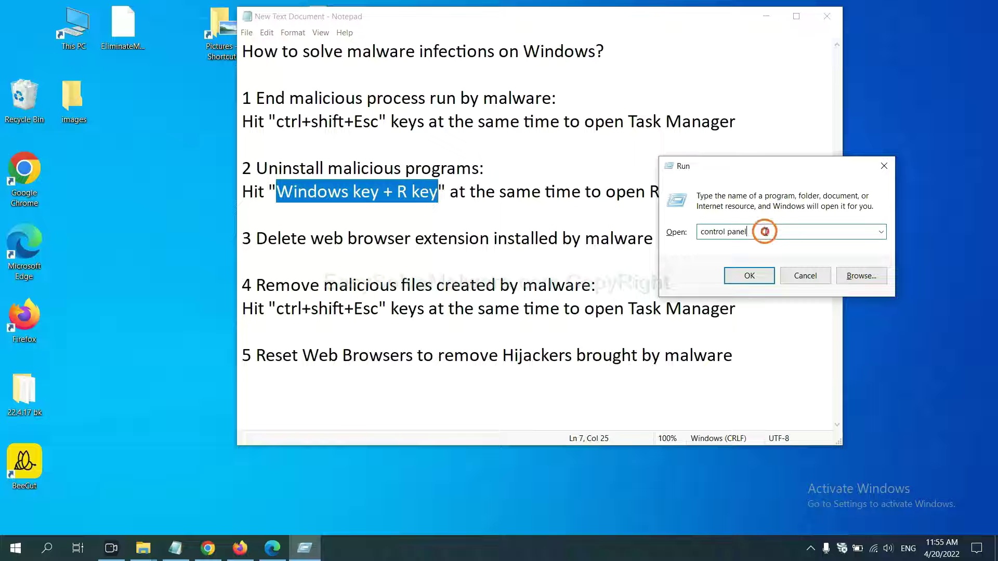
{"action": "left_click_drag", "start_coordinate": [764, 230], "coordinate": [685, 232]}
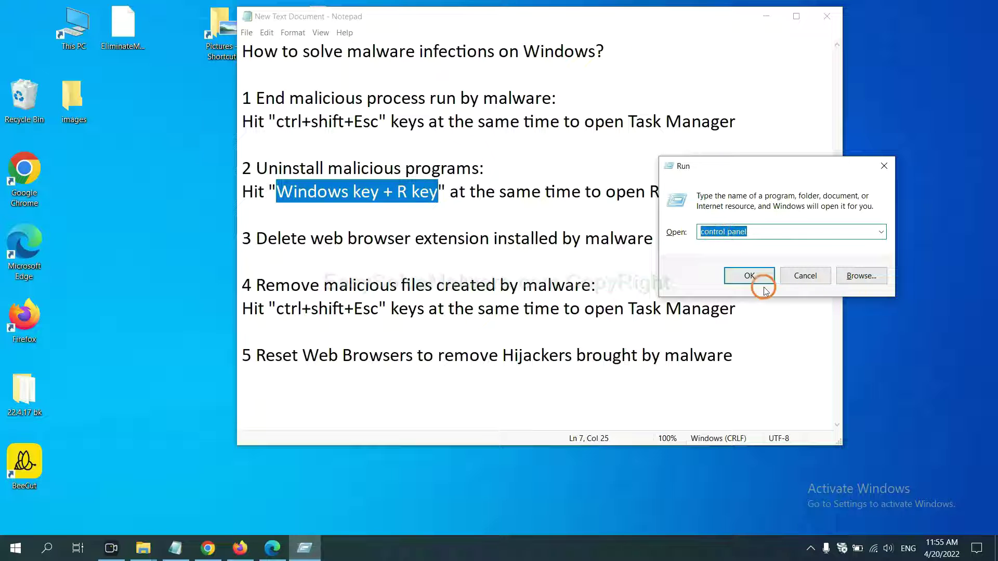
{"action": "left_click", "coordinate": [745, 283]}
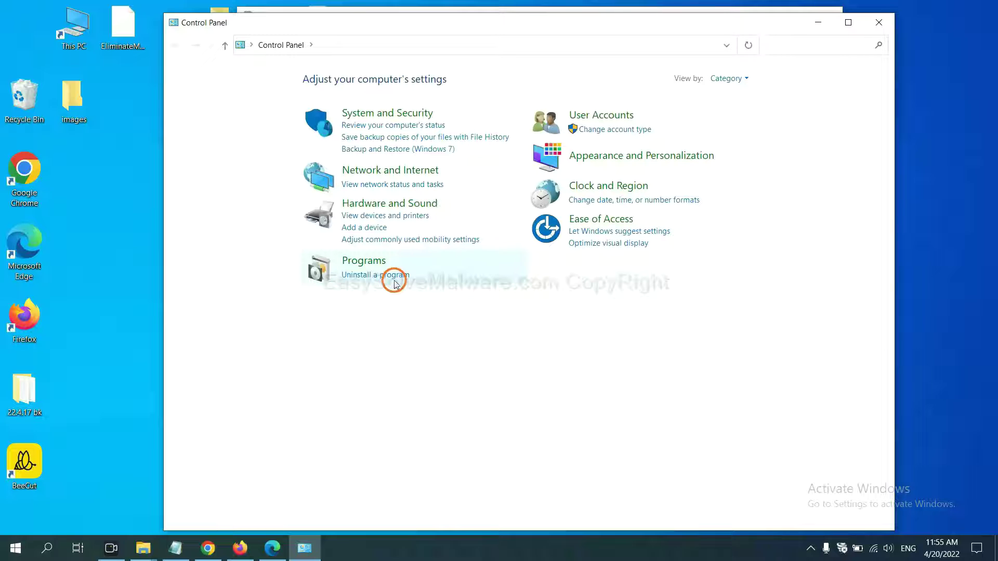
- Review Programs and Features, selecting Xiph.Org Open Codecs, then close the programs list
{"action": "left_click", "coordinate": [394, 275]}
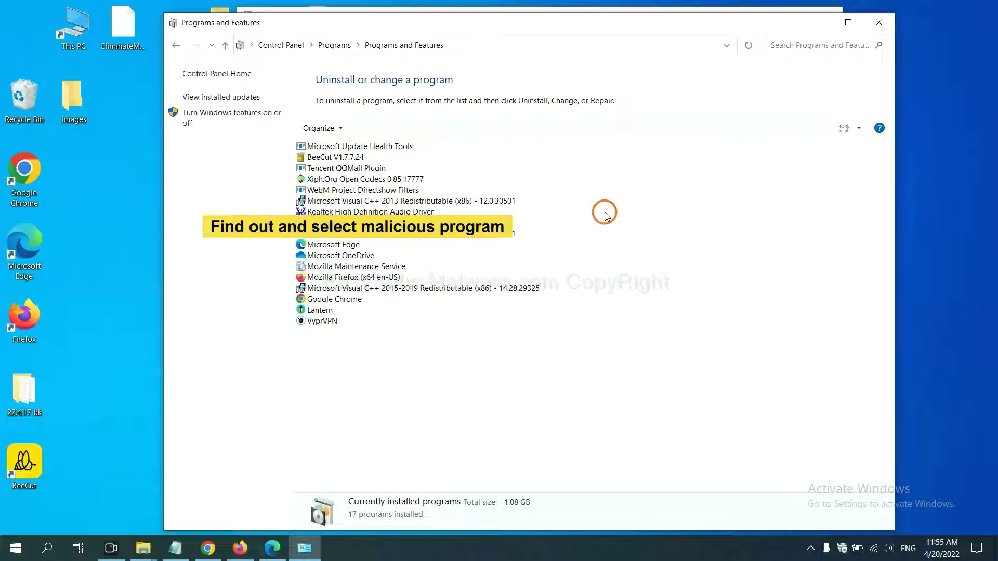
{"action": "left_click", "coordinate": [393, 179]}
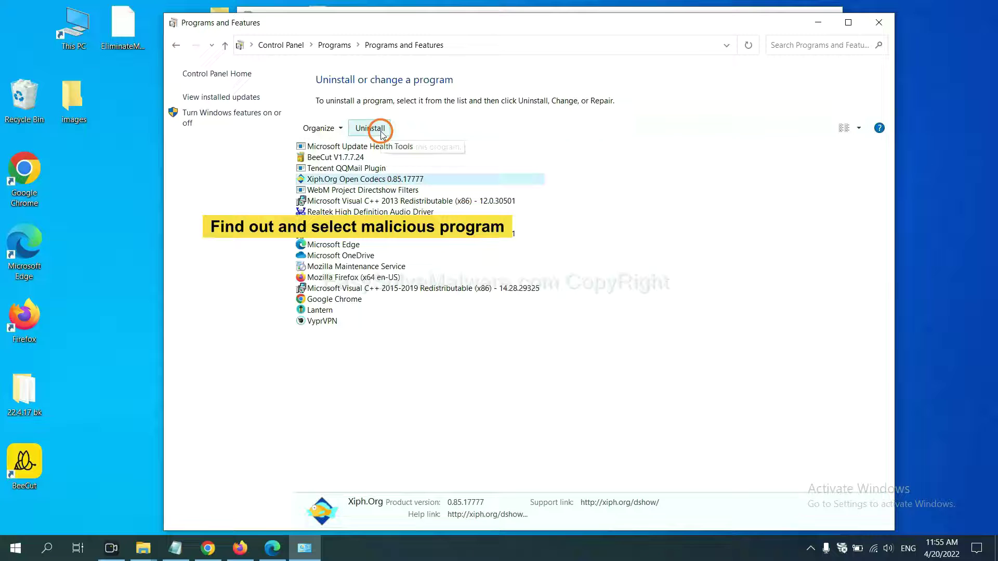
{"action": "left_click", "coordinate": [886, 27]}
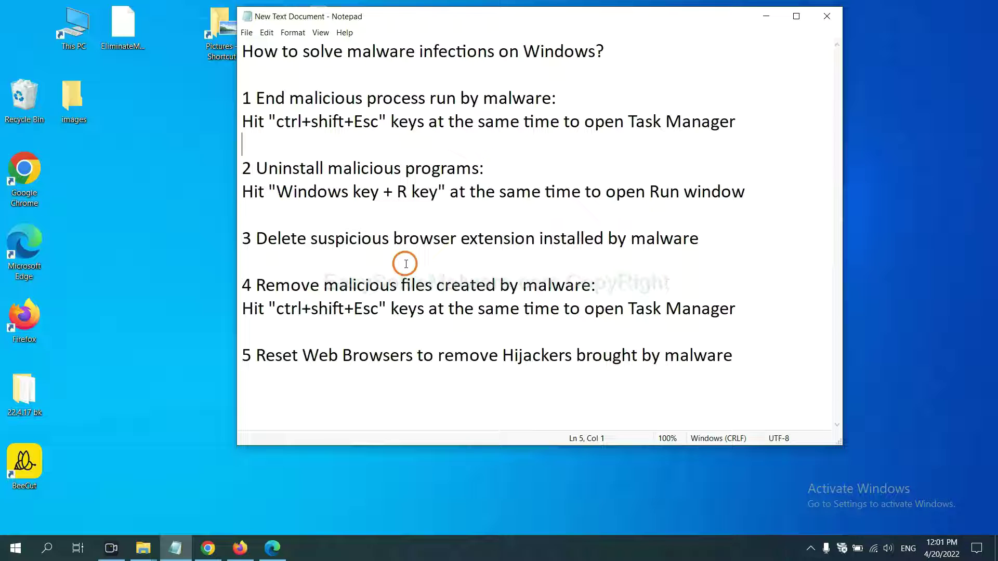
- Check Chrome's Extensions page, which lists only Scroll To Top, then bring Firefox forward
{"action": "left_click", "coordinate": [209, 546]}
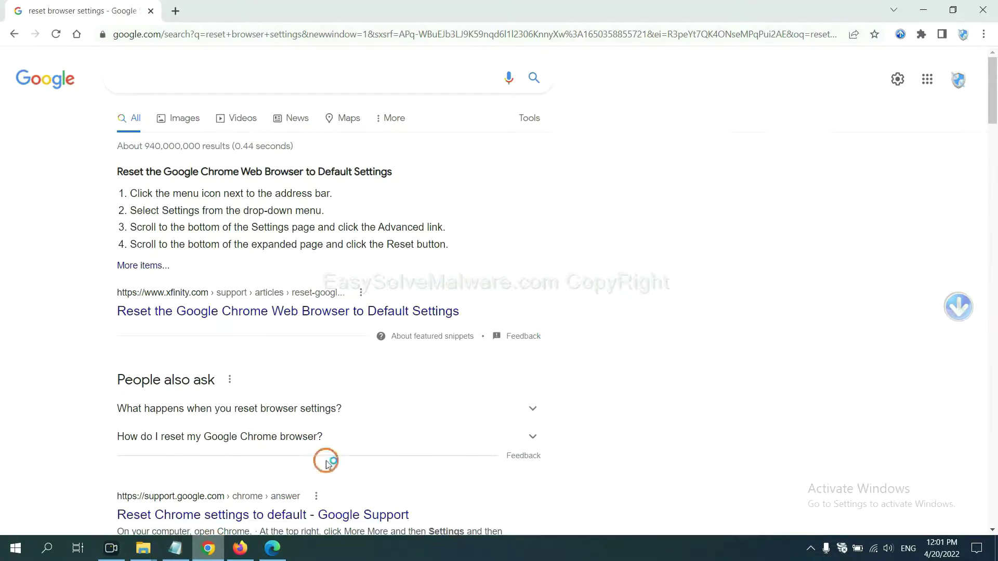
{"action": "left_click", "coordinate": [983, 35]}
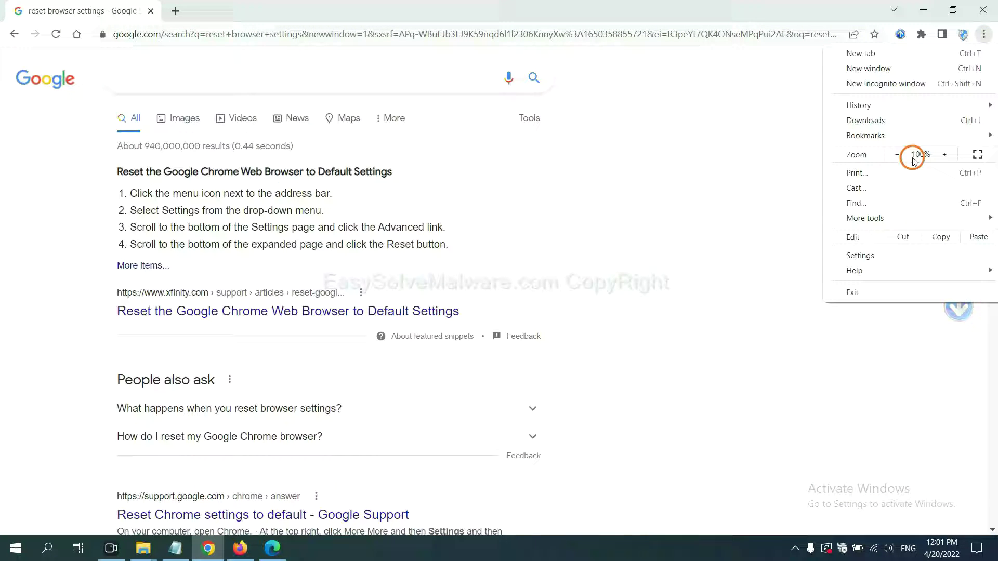
{"action": "mouse_move", "coordinate": [896, 219]}
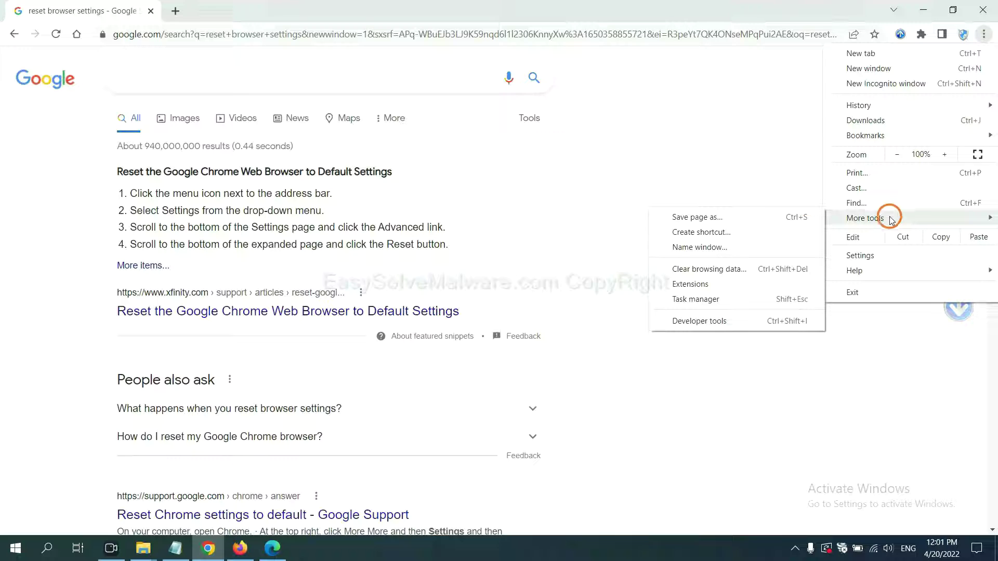
{"action": "left_click", "coordinate": [737, 284]}
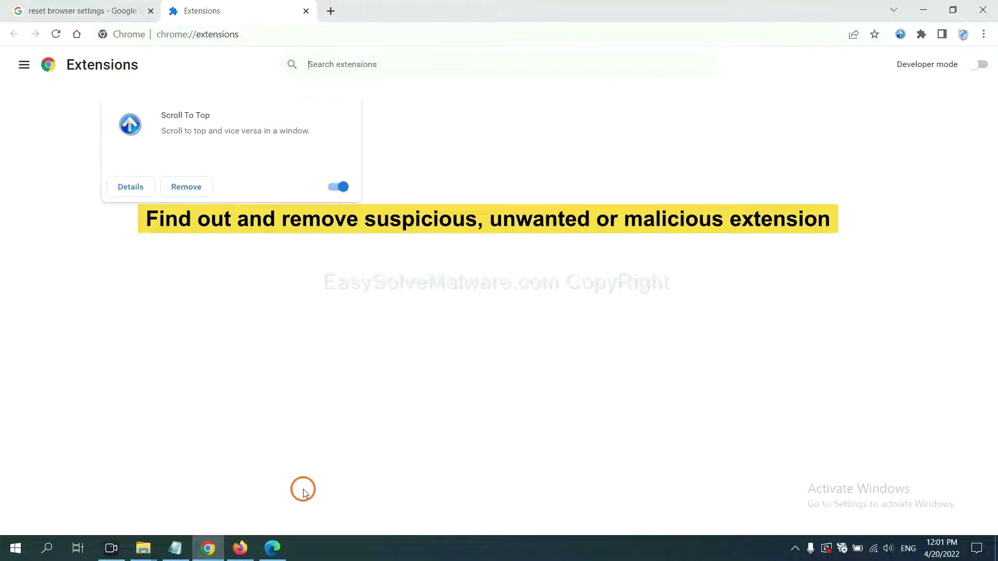
{"action": "left_click", "coordinate": [239, 549]}
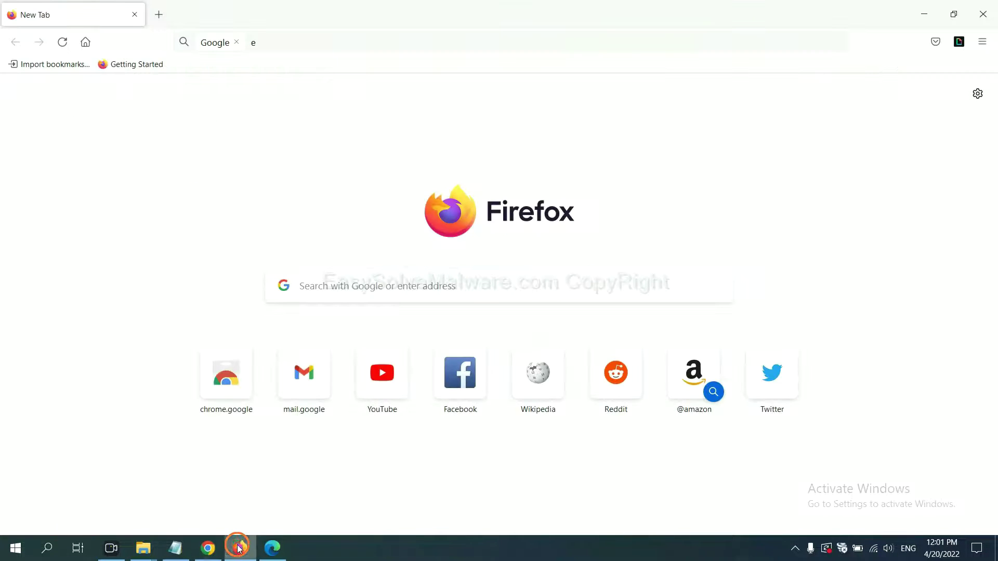
- Open Firefox's Add-ons Manager, show GIPHY for Firefox's options, then switch to Edge
{"action": "left_click", "coordinate": [984, 41]}
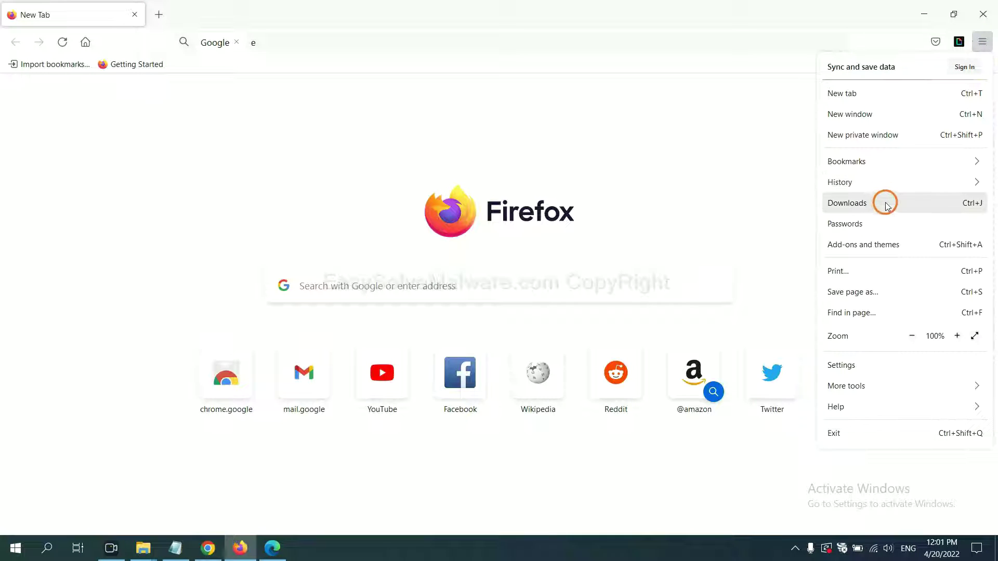
{"action": "left_click", "coordinate": [873, 253]}
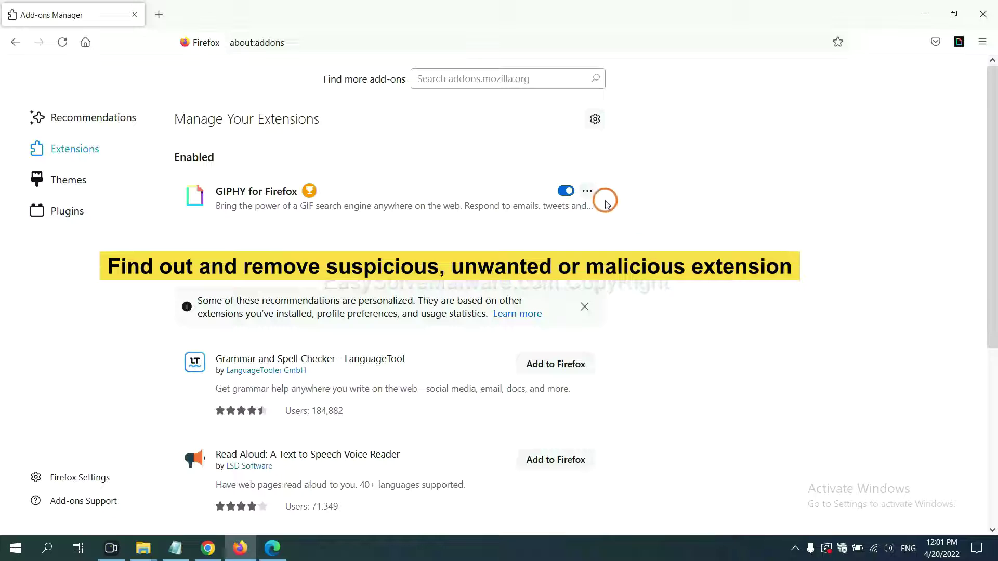
{"action": "left_click", "coordinate": [588, 194]}
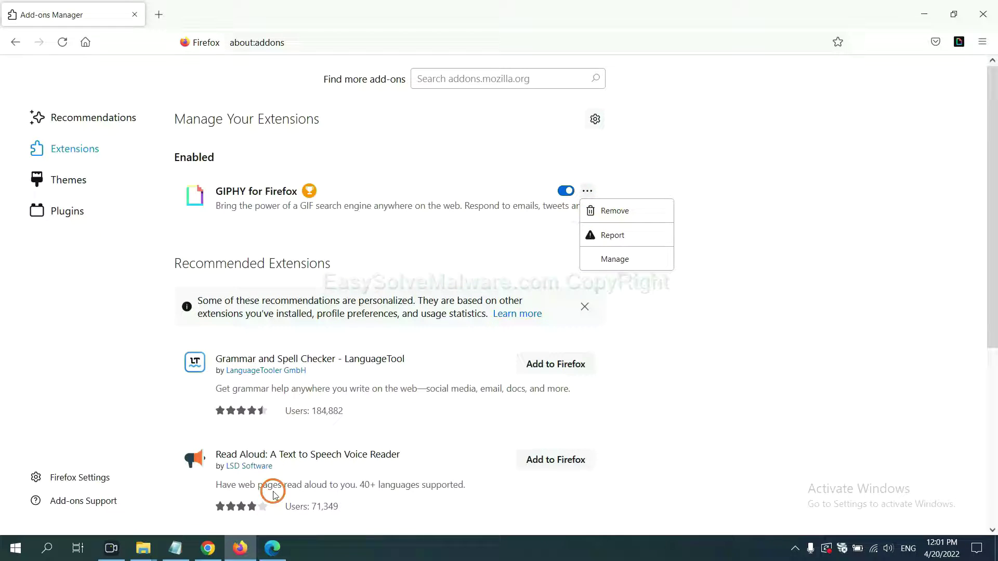
{"action": "left_click", "coordinate": [272, 555]}
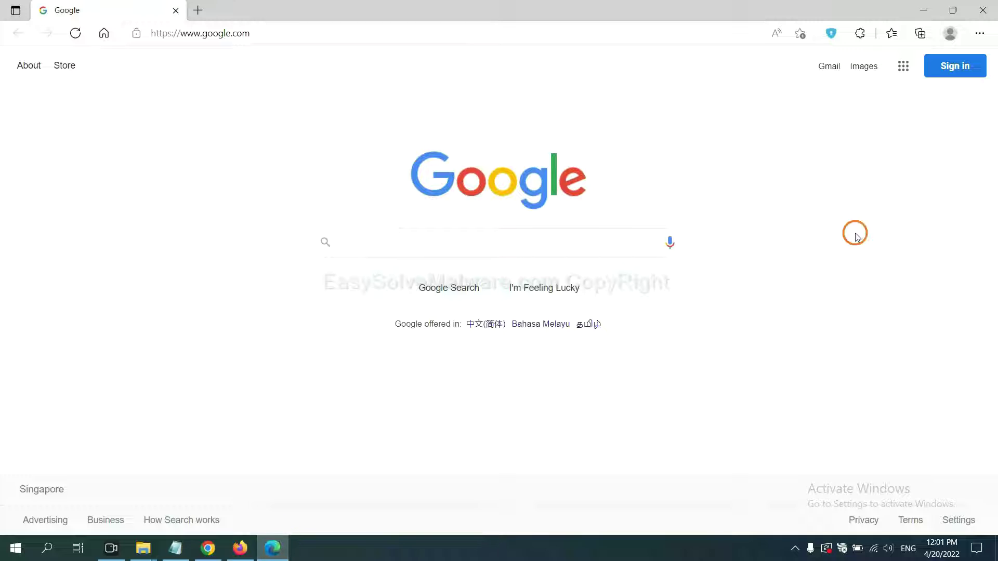
- Remove the ArcVpn Free Fast VPN Proxy extension from Edge, then show the desktop
{"action": "left_click", "coordinate": [978, 35]}
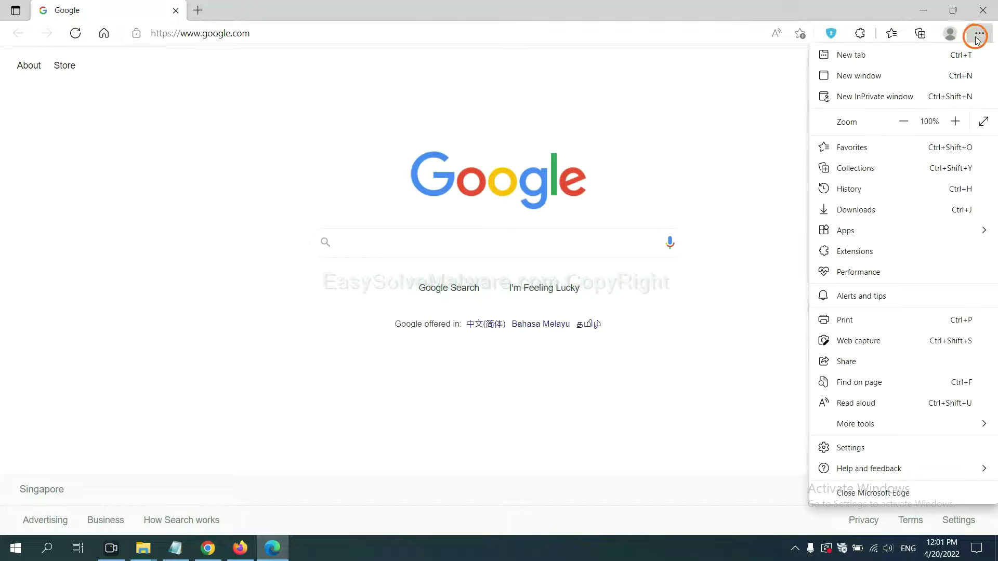
{"action": "right_click", "coordinate": [858, 253]}
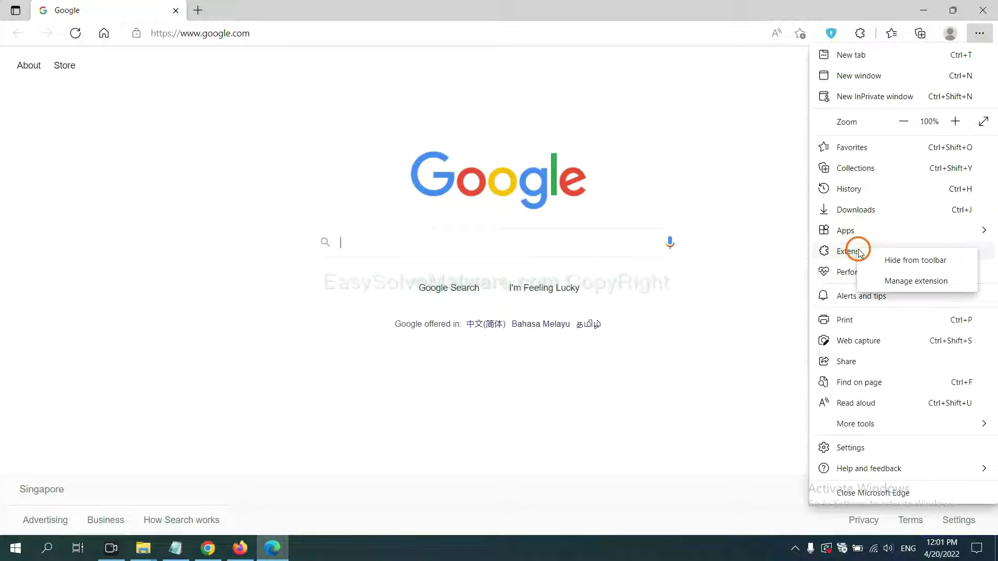
{"action": "left_click", "coordinate": [896, 281]}
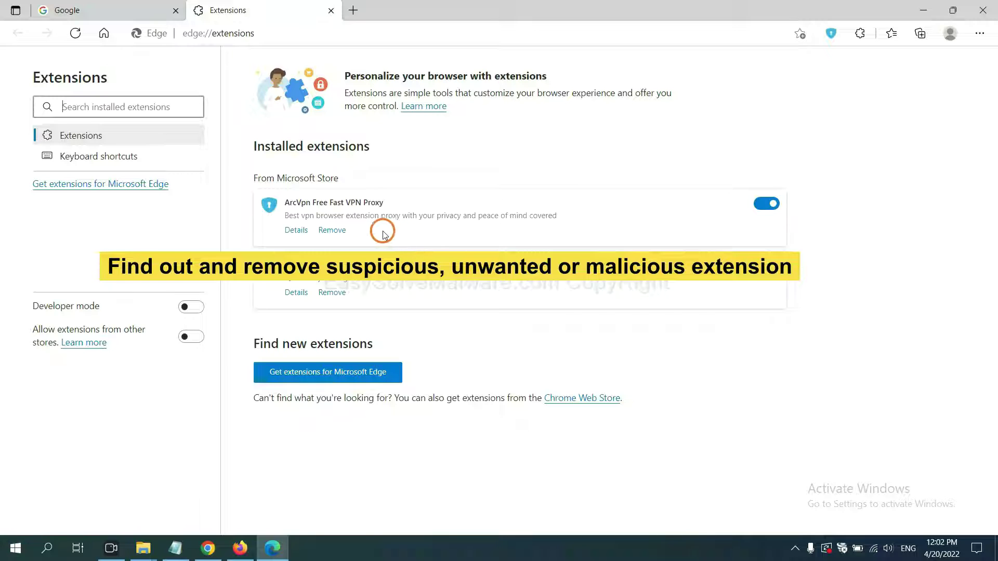
{"action": "left_click", "coordinate": [342, 233]}
{"action": "left_click", "coordinate": [749, 125]}
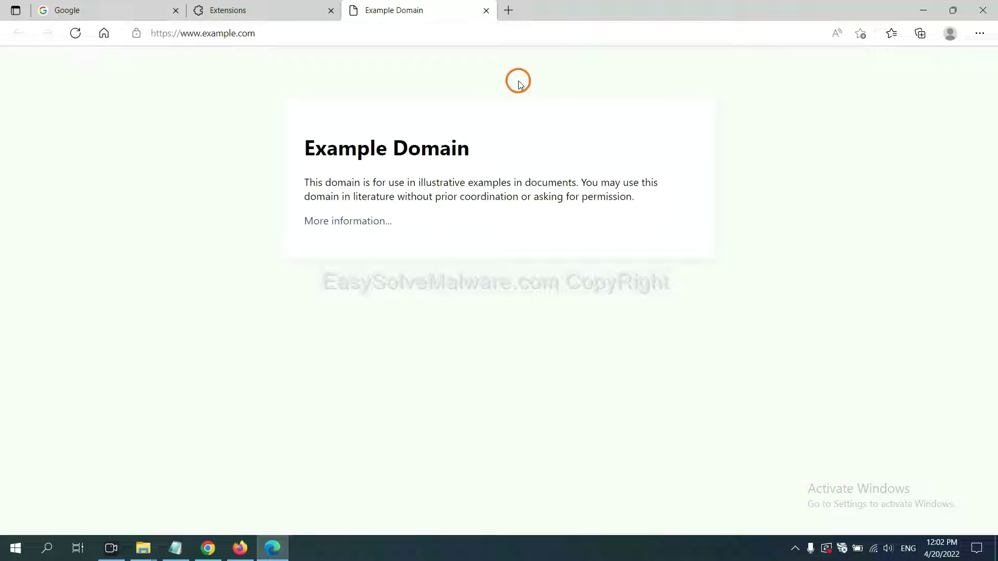
{"action": "left_click", "coordinate": [994, 559]}
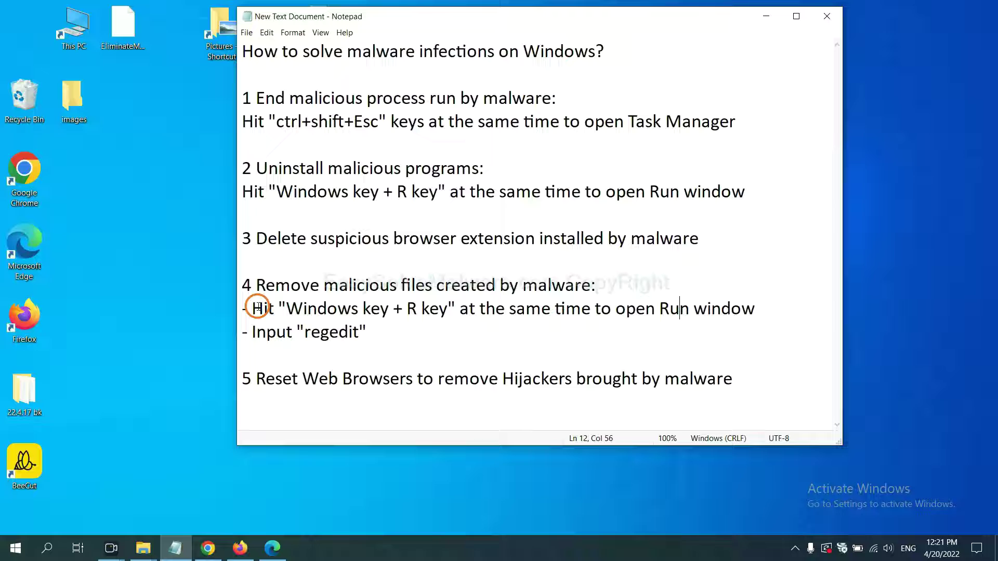
- Run 'regedit' from the Win+R Run dialog to open Registry Editor over the notes
{"action": "left_click_drag", "start_coordinate": [254, 308], "coordinate": [567, 323]}
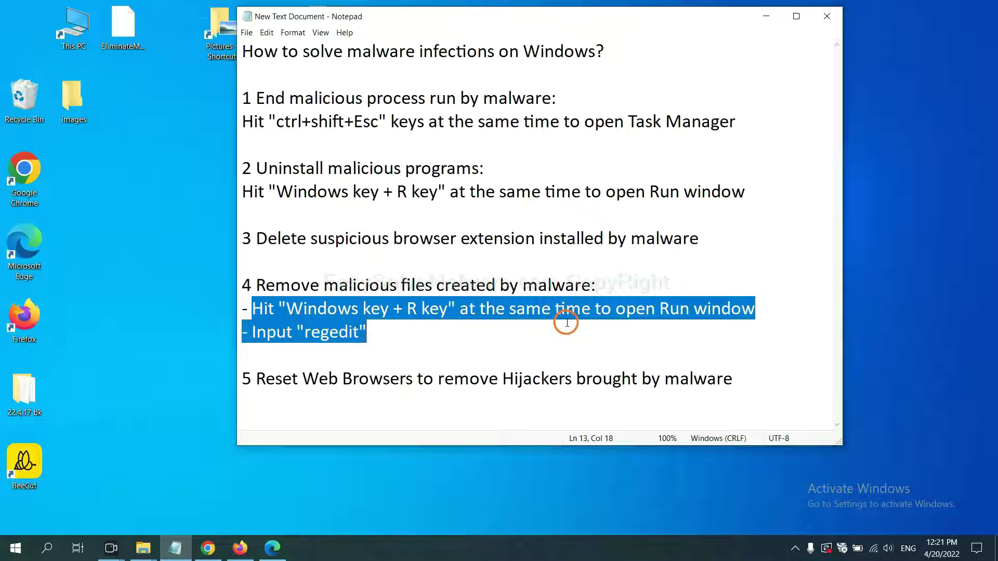
{"action": "left_click", "coordinate": [578, 314]}
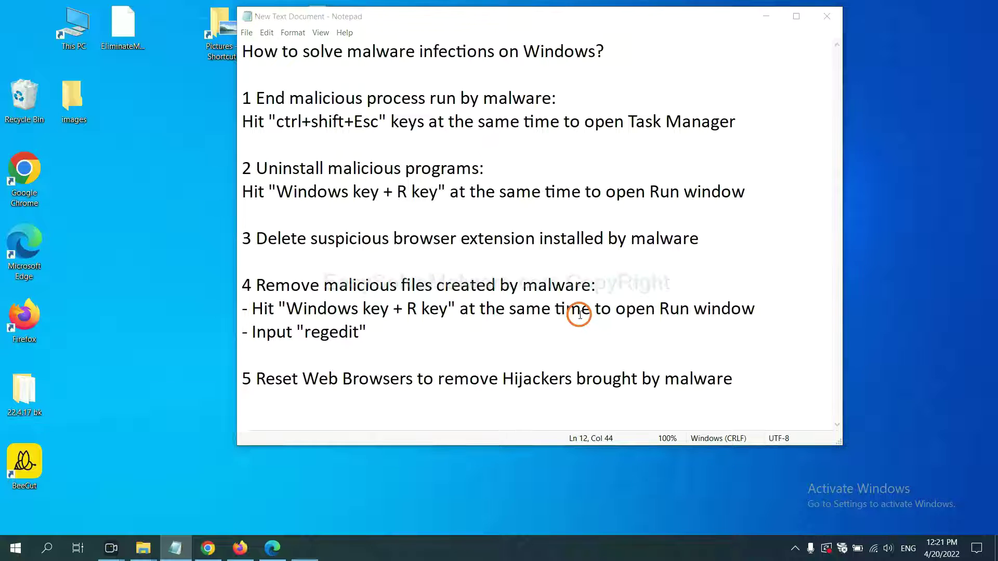
{"action": "key", "text": "super+r"}
{"action": "left_click_drag", "start_coordinate": [183, 393], "coordinate": [798, 204]}
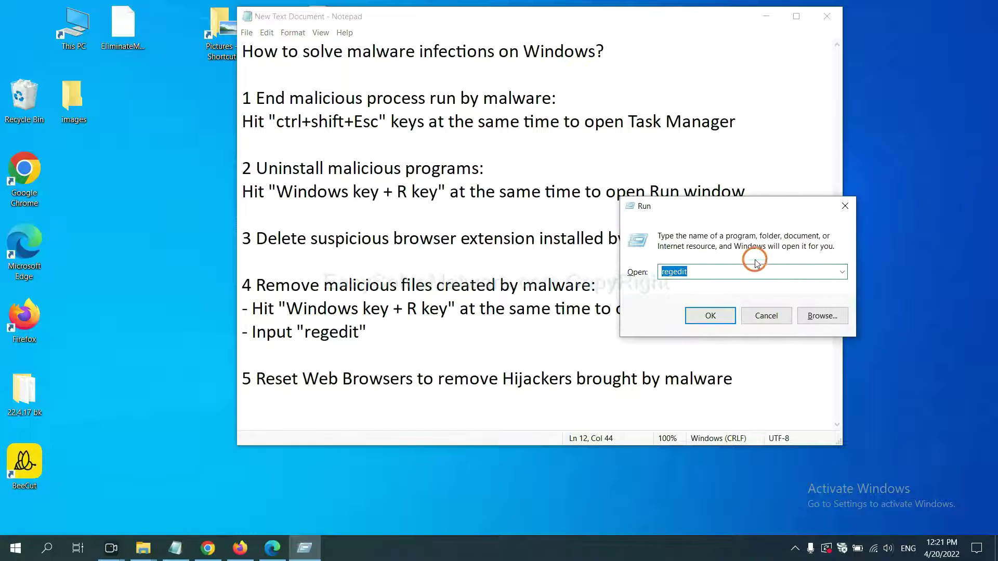
{"action": "left_click", "coordinate": [705, 274]}
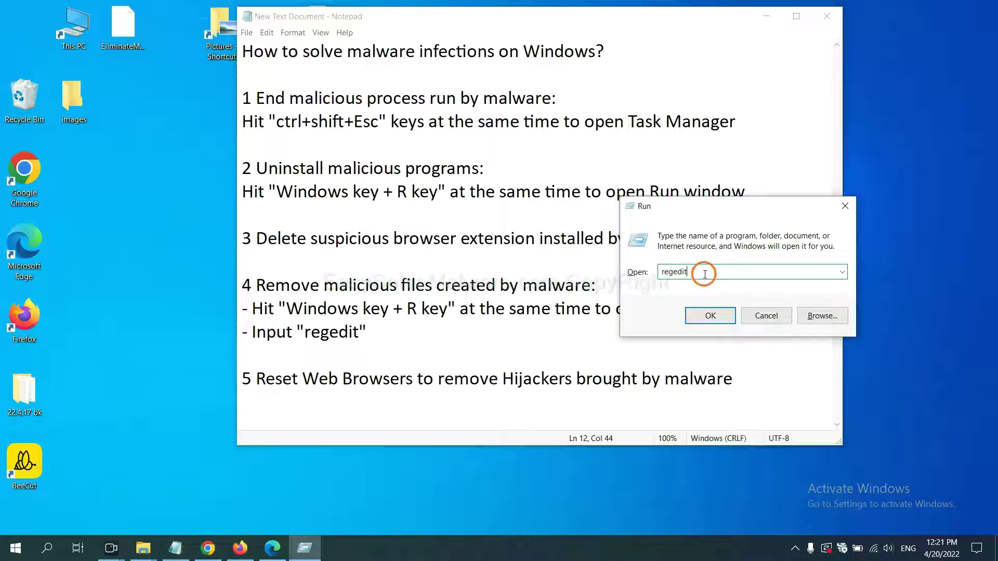
{"action": "left_click", "coordinate": [710, 316]}
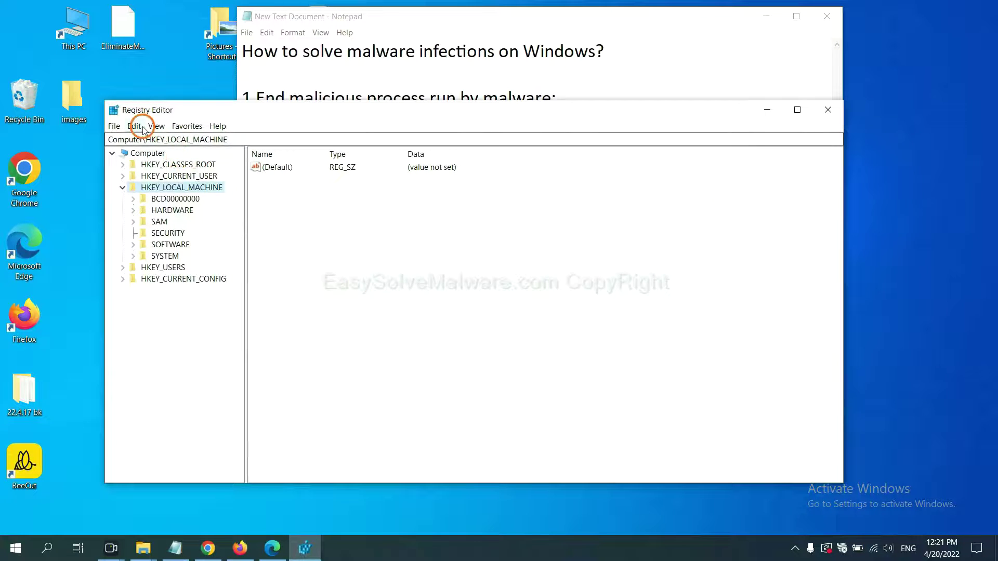
- Use Edit > Find to search the registry for 'be', locating BeeCut.exe under FEATURE_BROWSER_EMULATION
{"action": "left_click", "coordinate": [138, 127]}
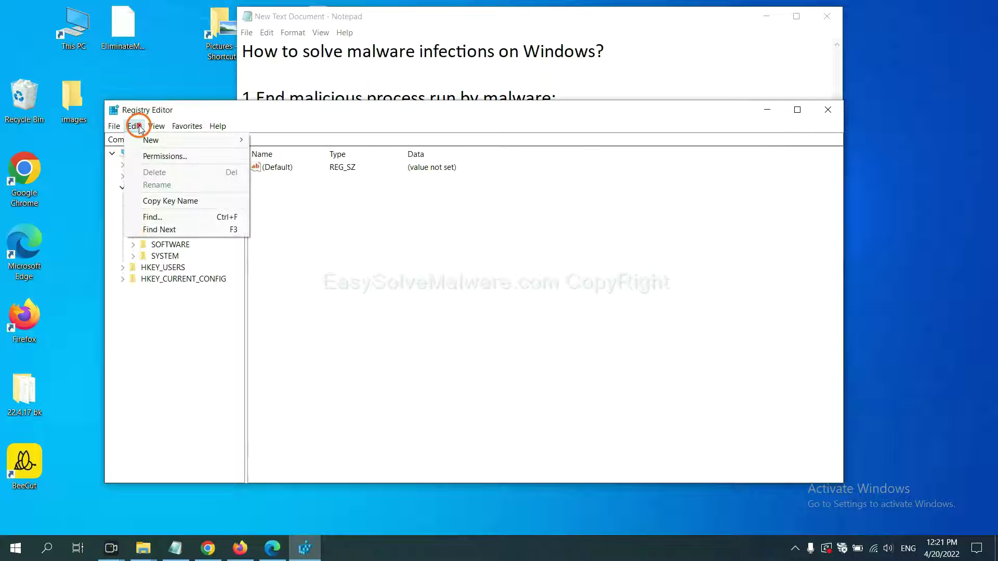
{"action": "left_click", "coordinate": [175, 217]}
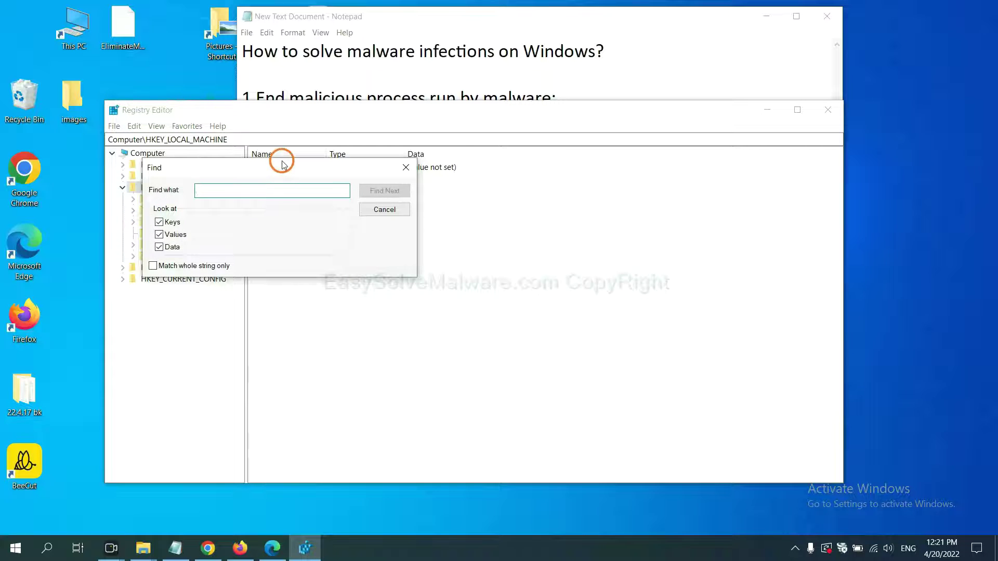
{"action": "left_click_drag", "start_coordinate": [284, 165], "coordinate": [381, 189]}
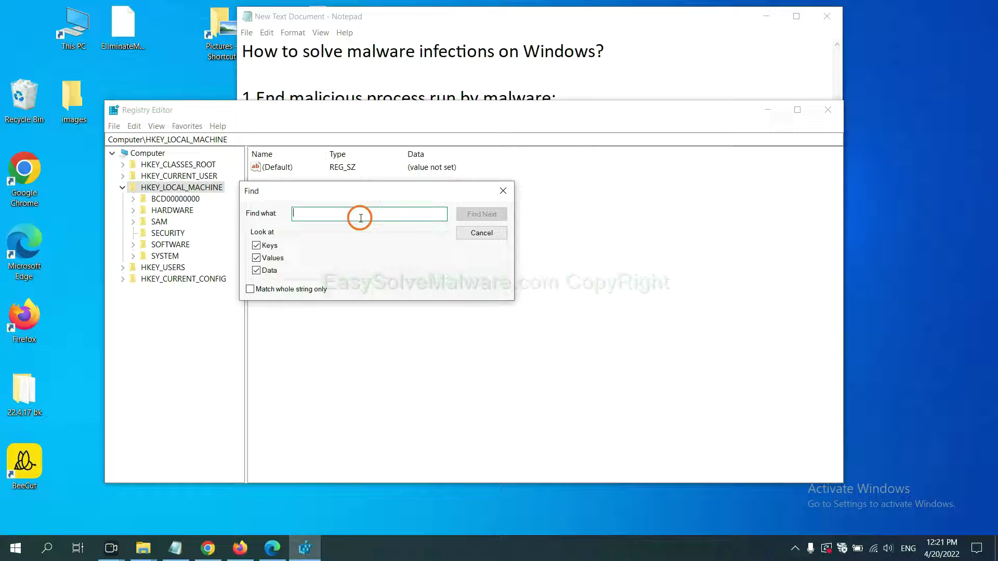
{"action": "type", "text": "beecut"}
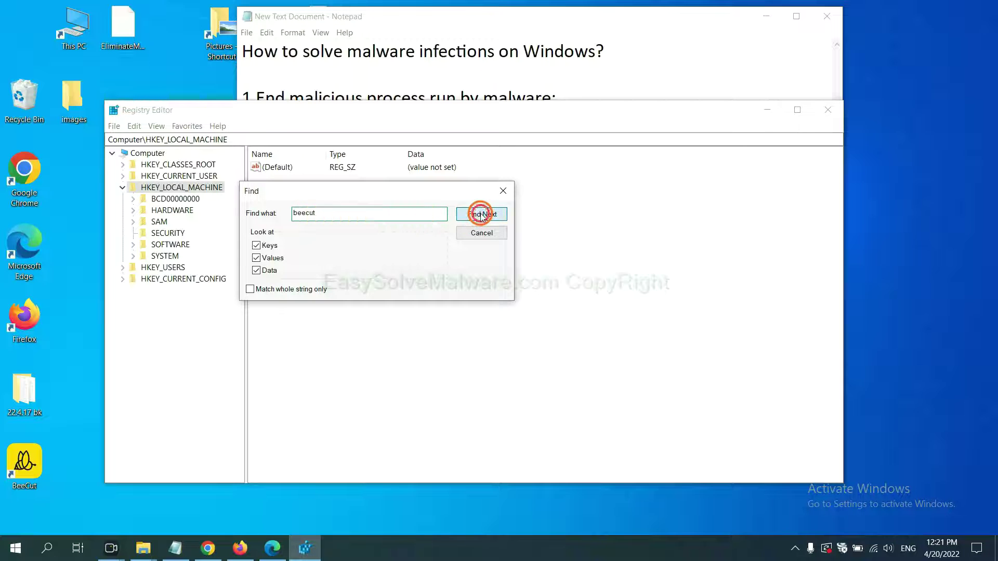
{"action": "left_click", "coordinate": [479, 214]}
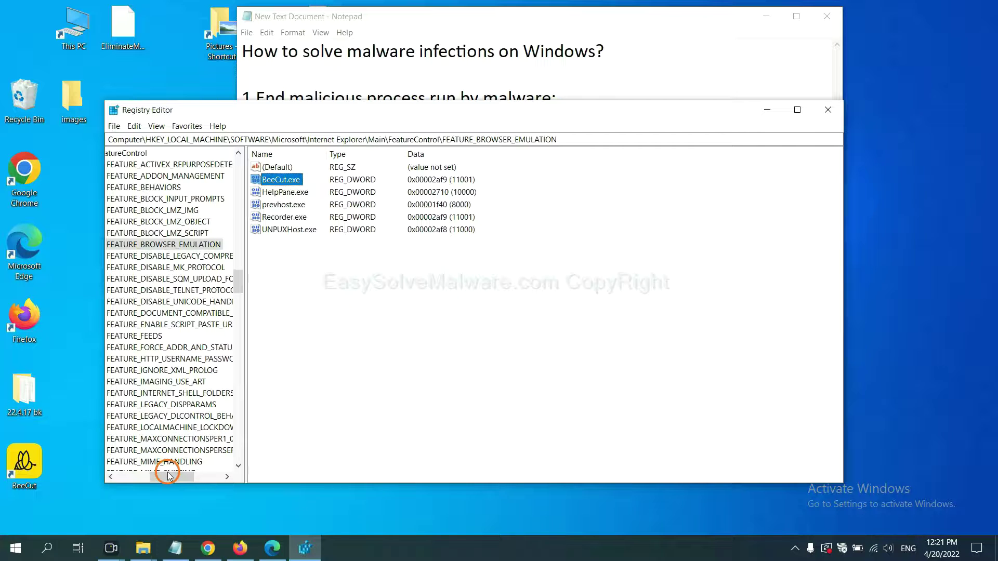
{"action": "mouse_move", "coordinate": [166, 477]}
{"action": "left_mouse_down"}
{"action": "mouse_move", "coordinate": [140, 476]}
{"action": "mouse_move", "coordinate": [159, 474]}
{"action": "left_mouse_up"}
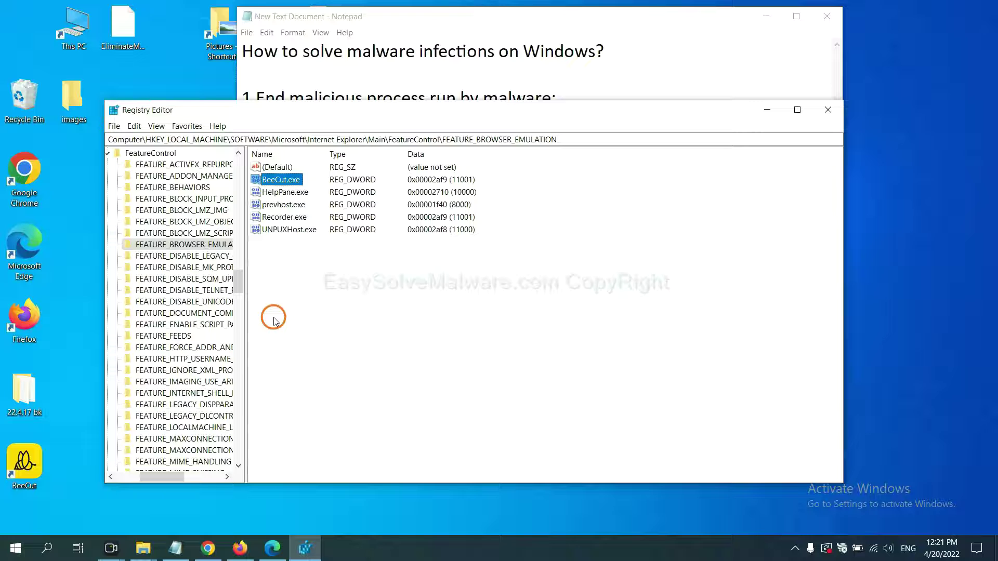
{"action": "right_click", "coordinate": [203, 246]}
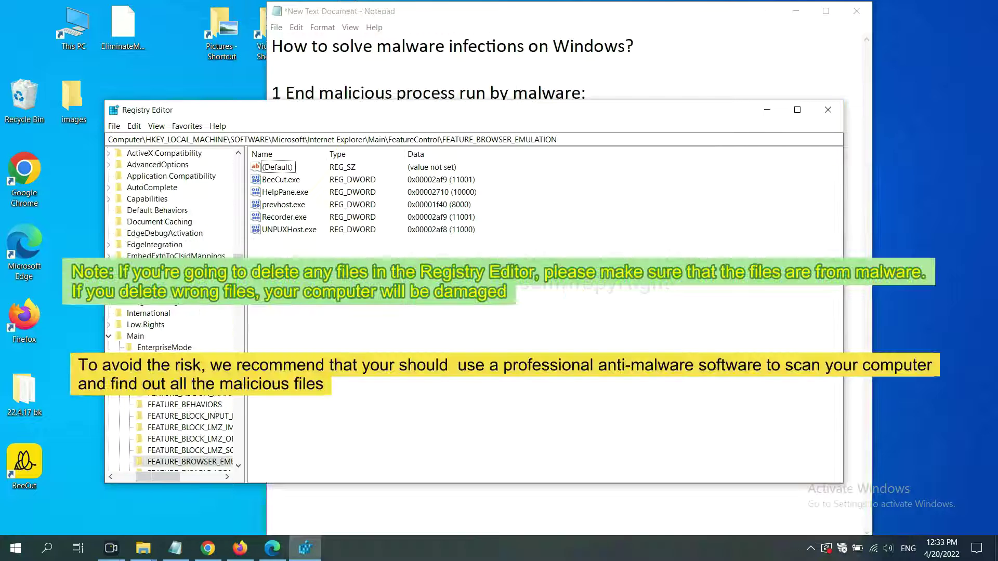
{"action": "left_click", "coordinate": [476, 315]}
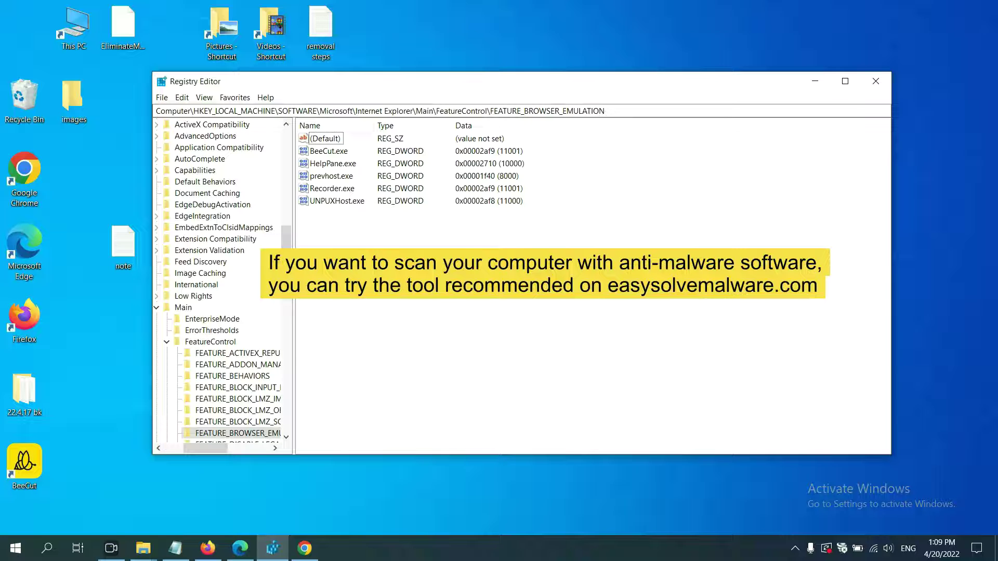
- Switch to Chrome and scroll through the EasySolveMalware.com malware removal guide
{"action": "left_click", "coordinate": [307, 548]}
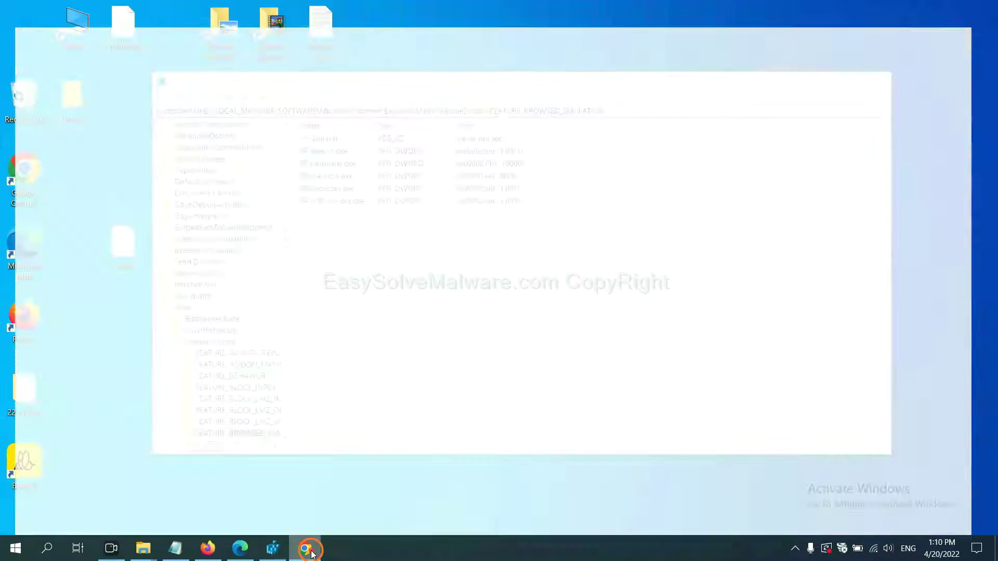
{"action": "scroll", "coordinate": [725, 339], "scroll_direction": "down", "scroll_amount": 1}
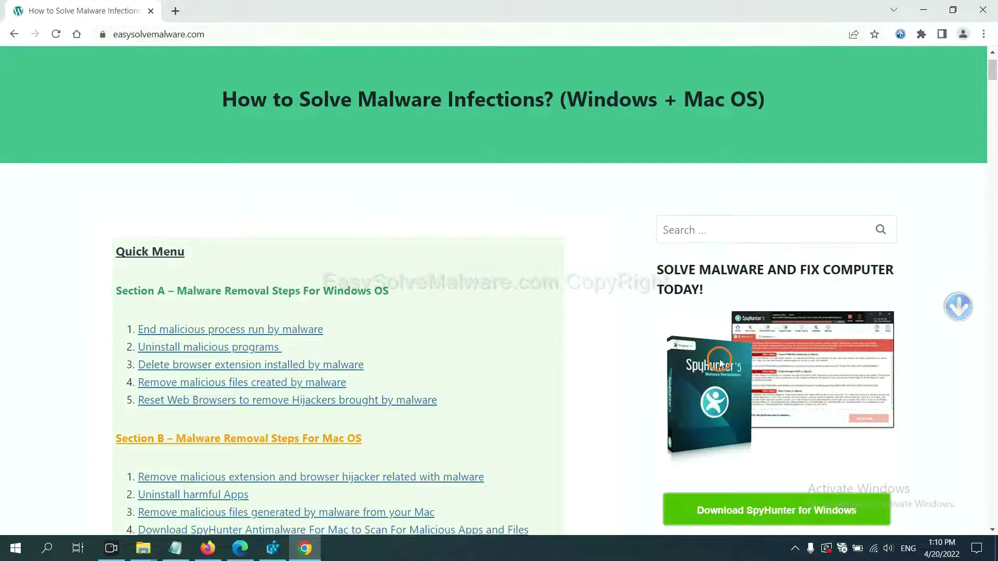
{"action": "scroll", "coordinate": [721, 365], "scroll_direction": "up", "scroll_amount": 1}
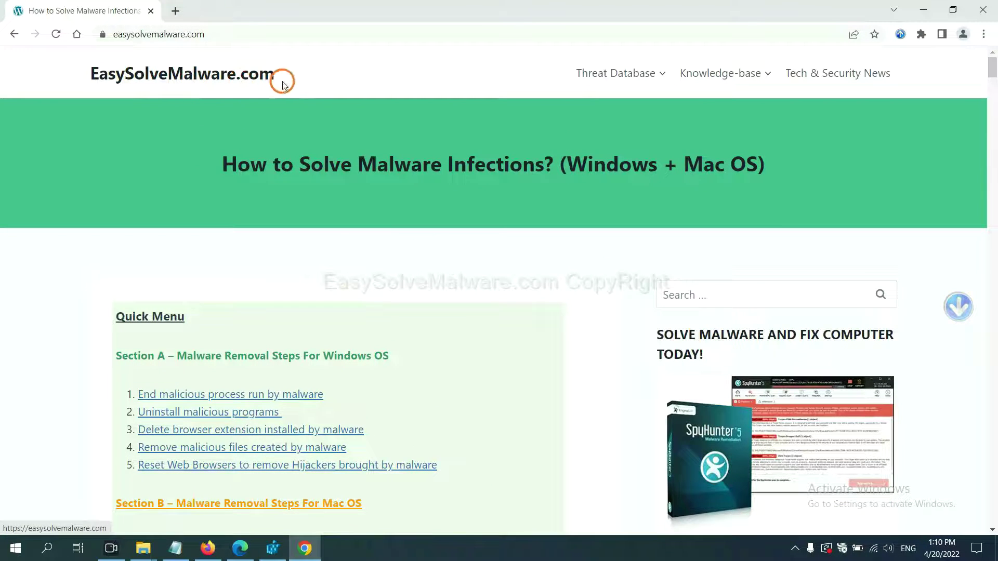
{"action": "scroll", "coordinate": [832, 386], "scroll_direction": "down", "scroll_amount": 1}
{"action": "scroll", "coordinate": [832, 387], "scroll_direction": "down", "scroll_amount": 2}
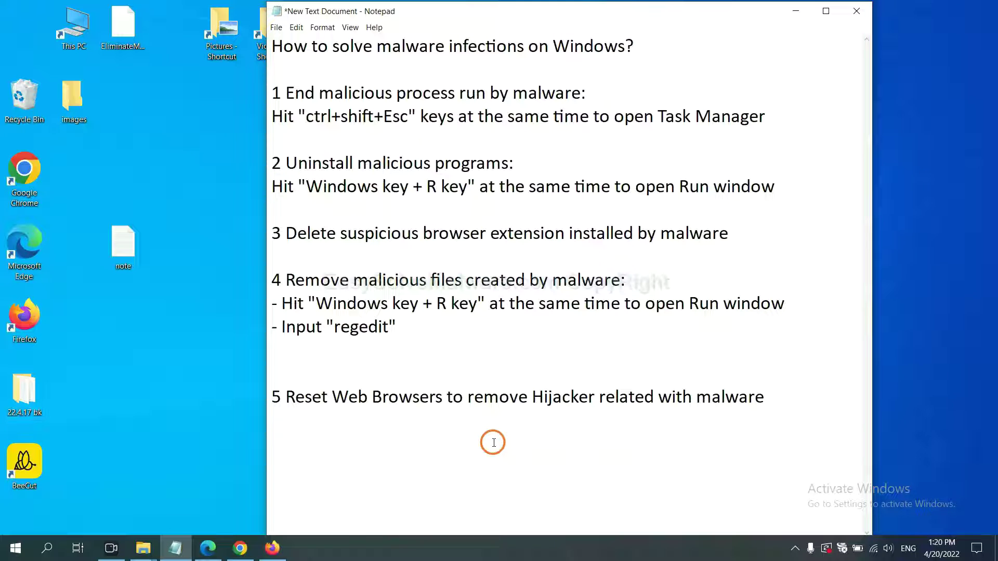
- In Chrome Settings, search 'reset' and choose Restore settings to their original defaults
{"action": "left_click", "coordinate": [235, 552]}
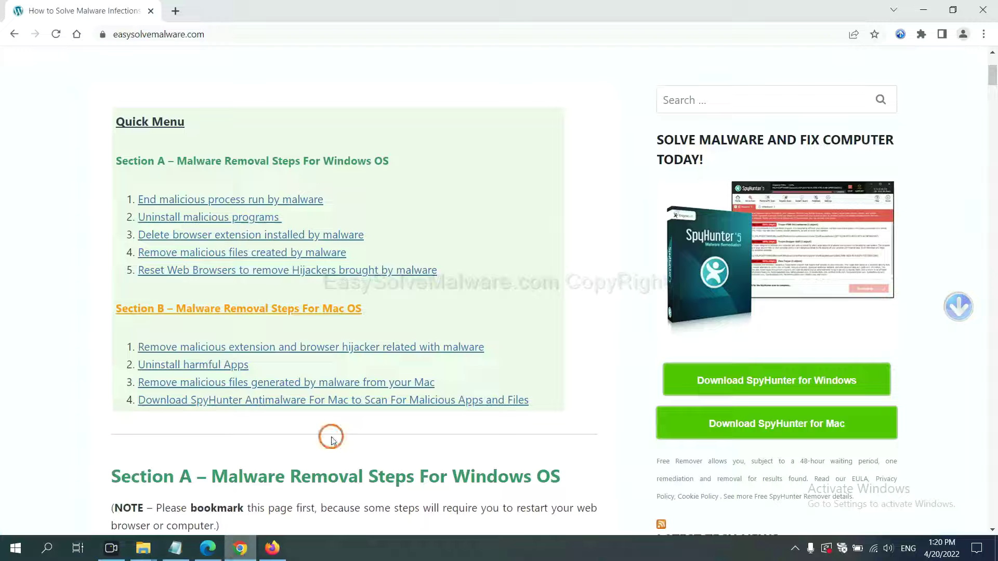
{"action": "left_click", "coordinate": [985, 35]}
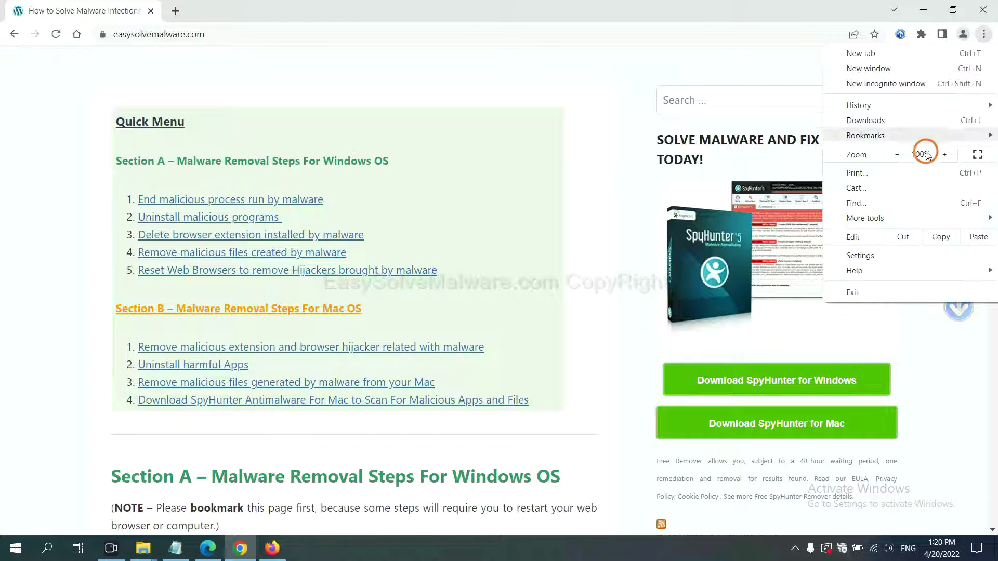
{"action": "left_click", "coordinate": [875, 251]}
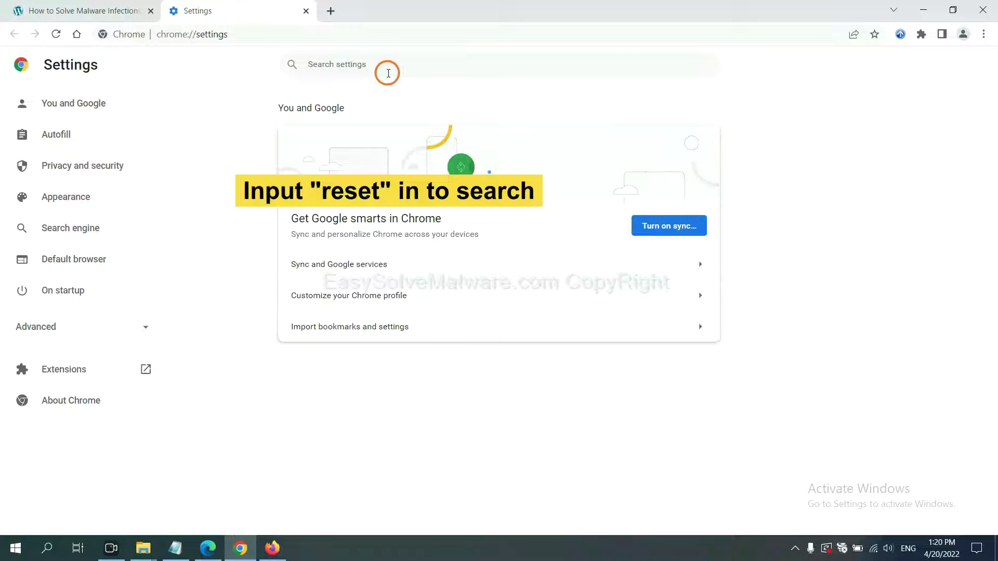
{"action": "type", "text": "reset"}
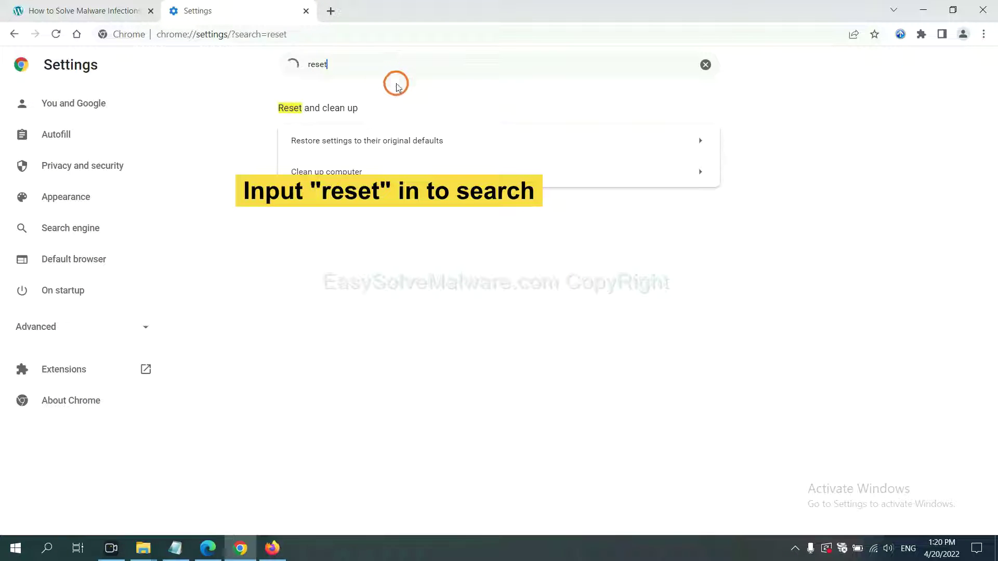
{"action": "left_click", "coordinate": [430, 143]}
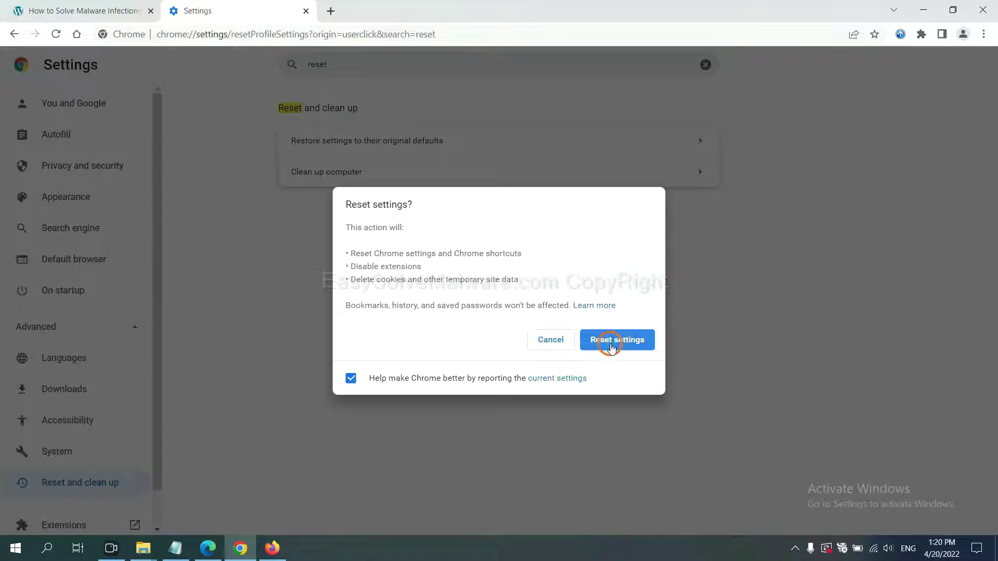
- Choose Refresh Firefox on Firefox's Troubleshooting Information page, then switch over to Edge
{"action": "left_click", "coordinate": [272, 549]}
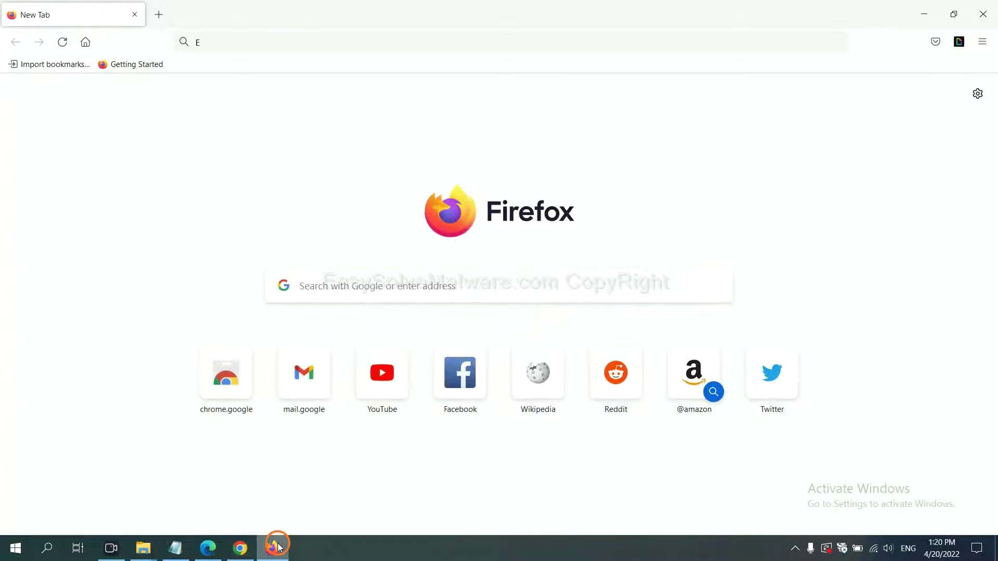
{"action": "left_click", "coordinate": [982, 45]}
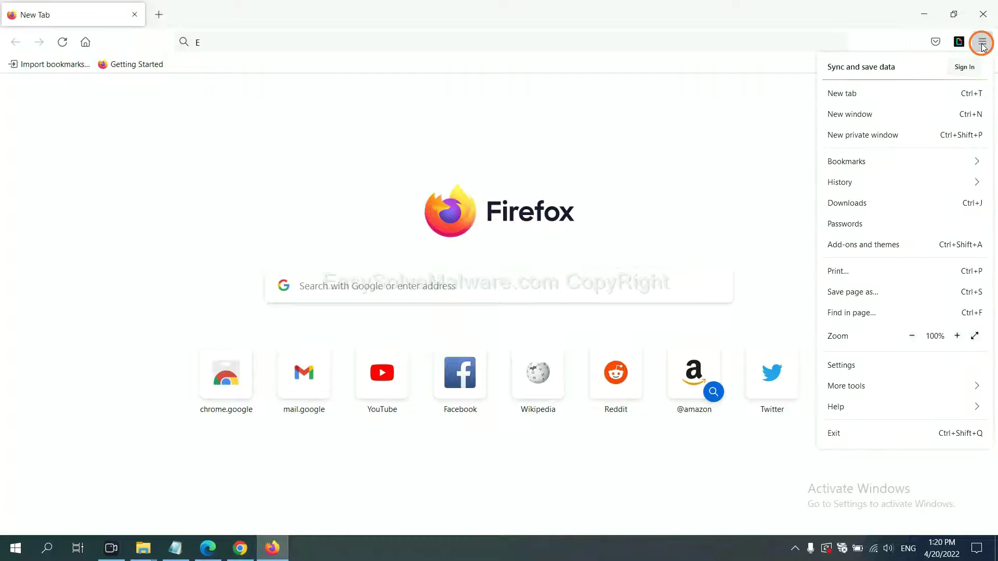
{"action": "left_click", "coordinate": [859, 406]}
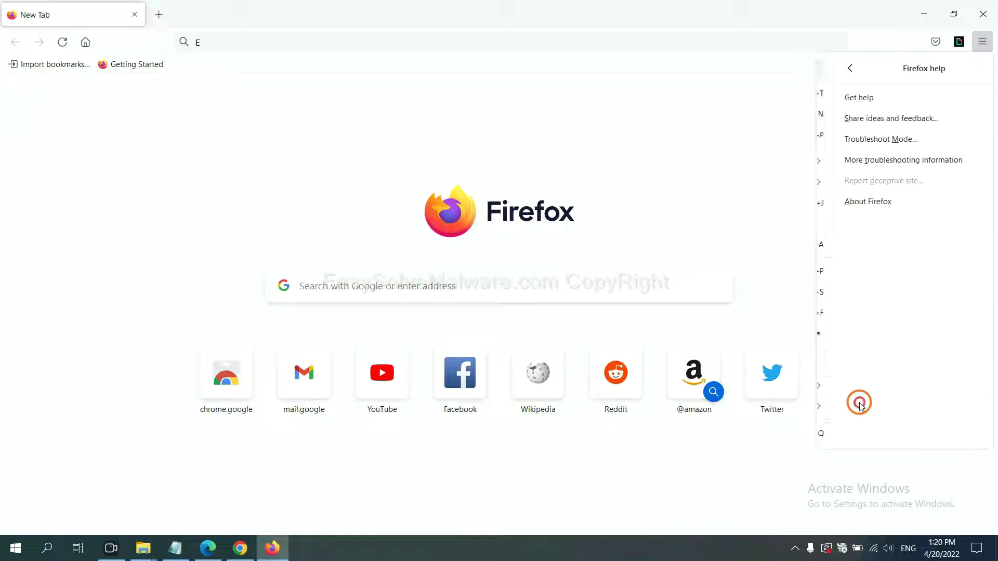
{"action": "left_click", "coordinate": [878, 161]}
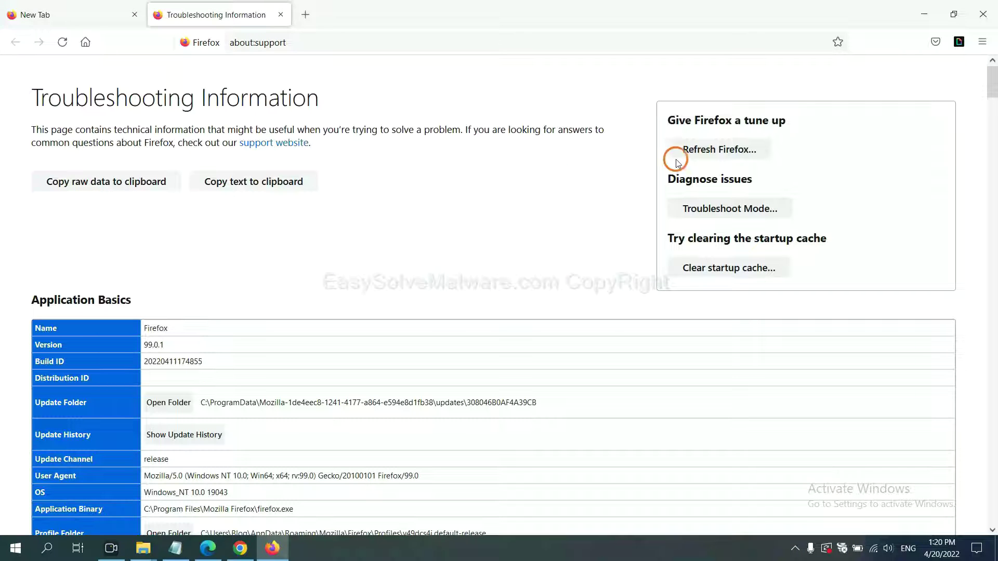
{"action": "left_click", "coordinate": [702, 151]}
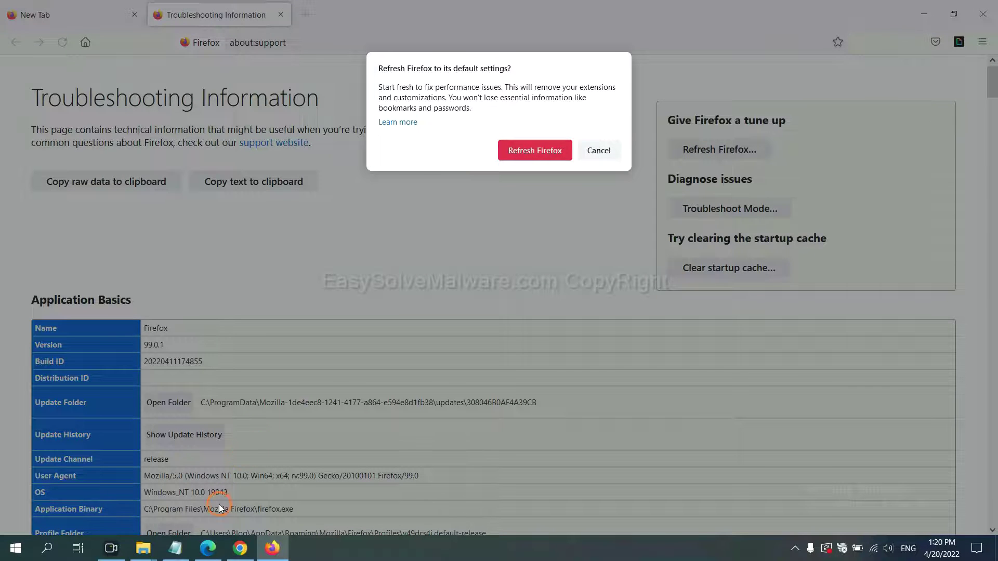
{"action": "left_click", "coordinate": [215, 548]}
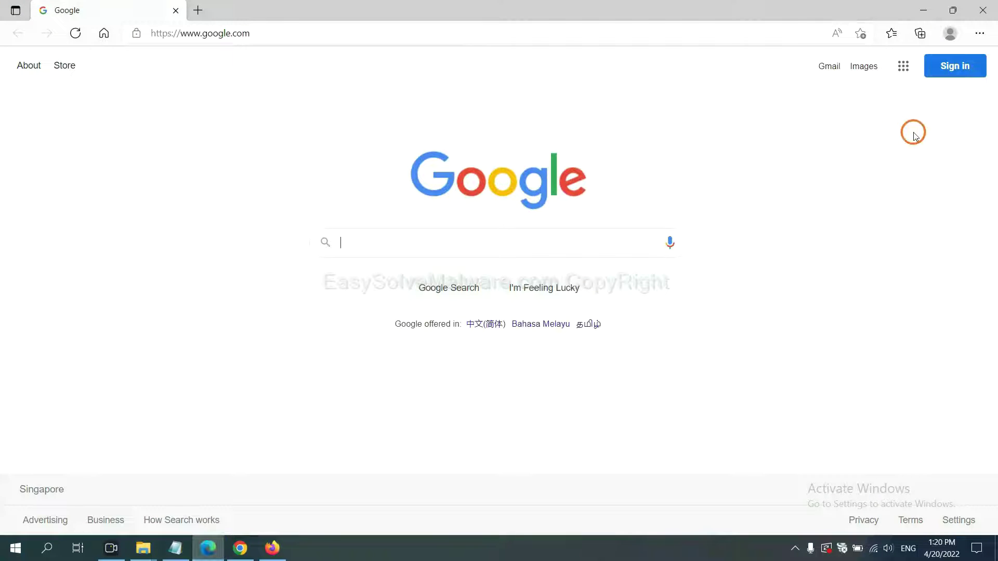
- In Edge Settings, search 'reset' and choose Restore settings to their default values
{"action": "left_click", "coordinate": [980, 35]}
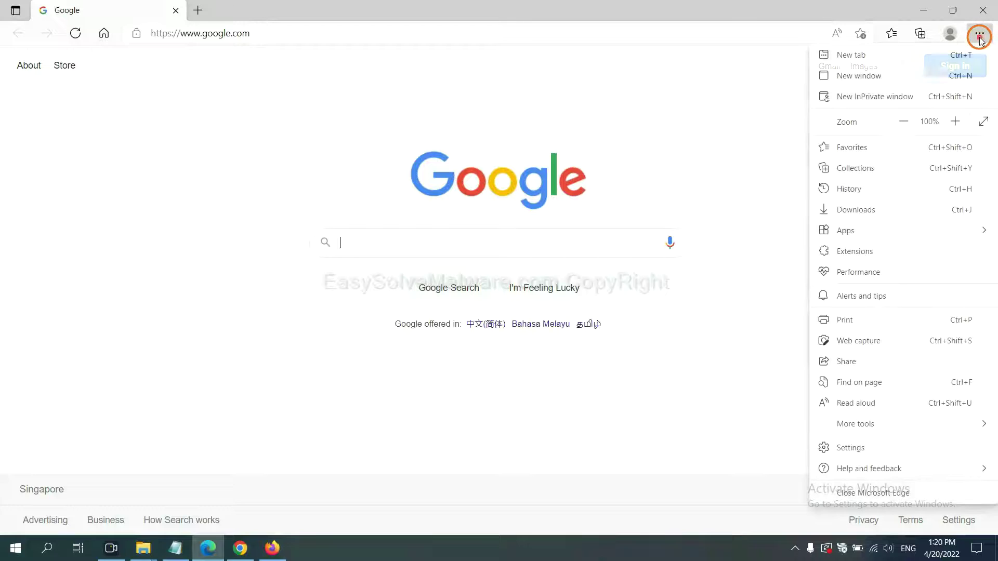
{"action": "left_click", "coordinate": [861, 448]}
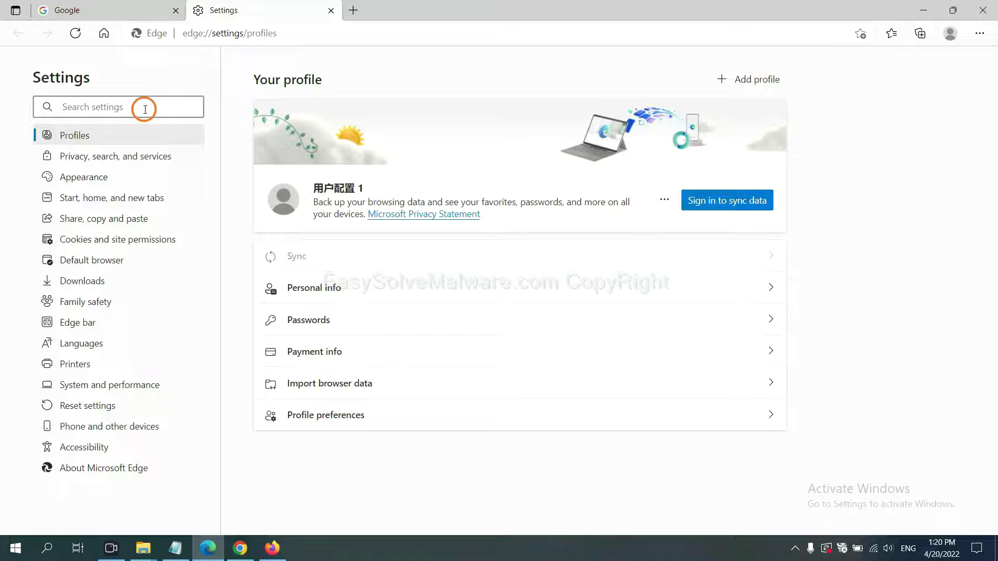
{"action": "type", "text": "re"}
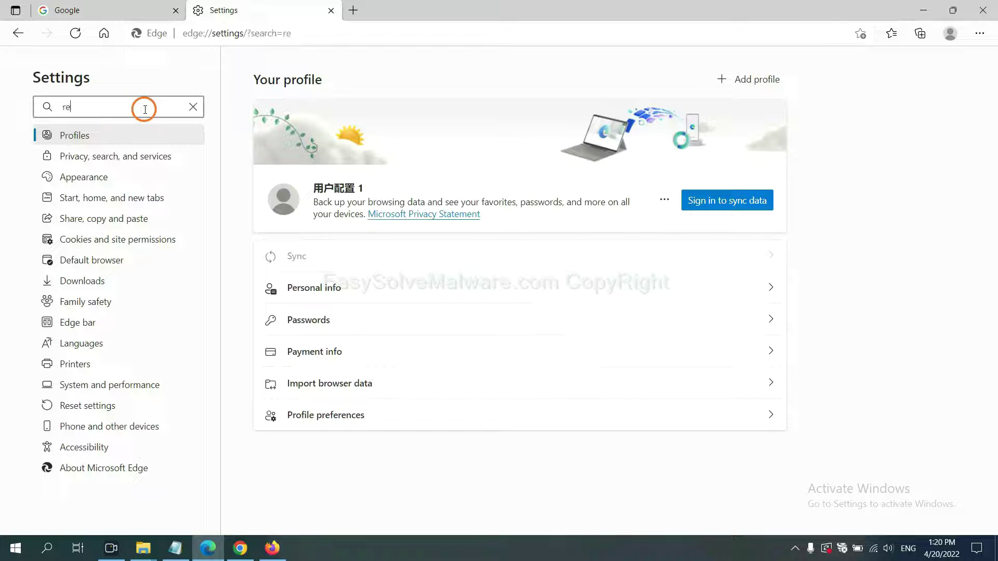
{"action": "type", "text": "set"}
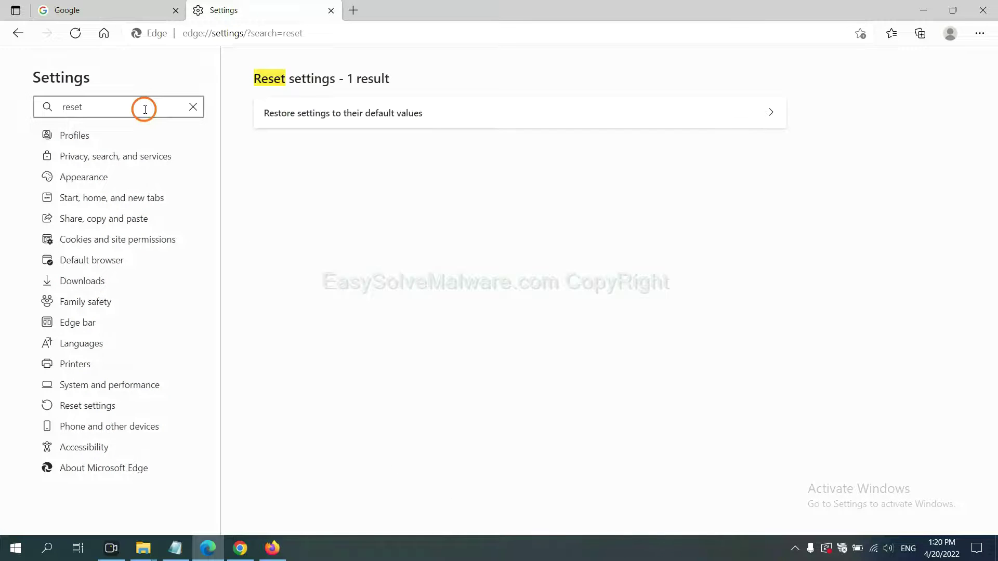
{"action": "left_click", "coordinate": [350, 109]}
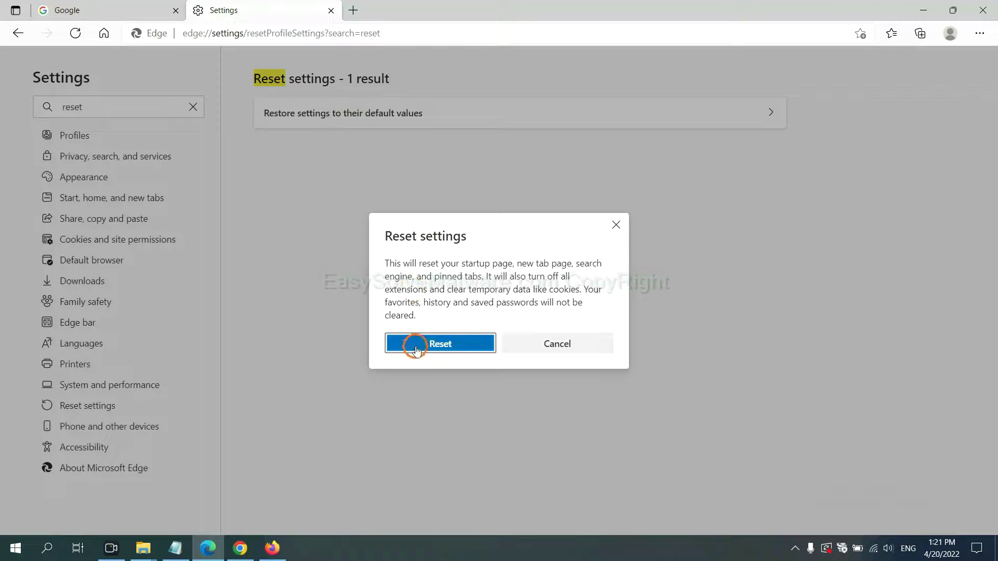